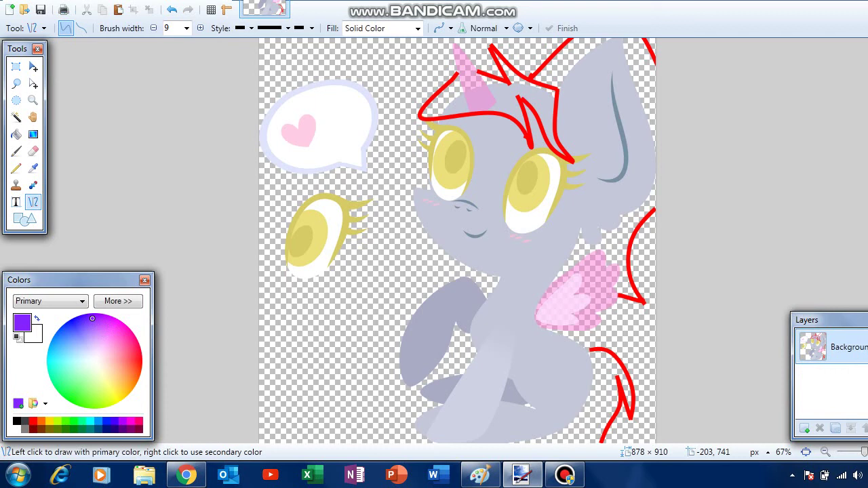
Step: Pick a purple shade on the colour wheel as the primary colour
drag(92, 318, 104, 326)
click(506, 475)
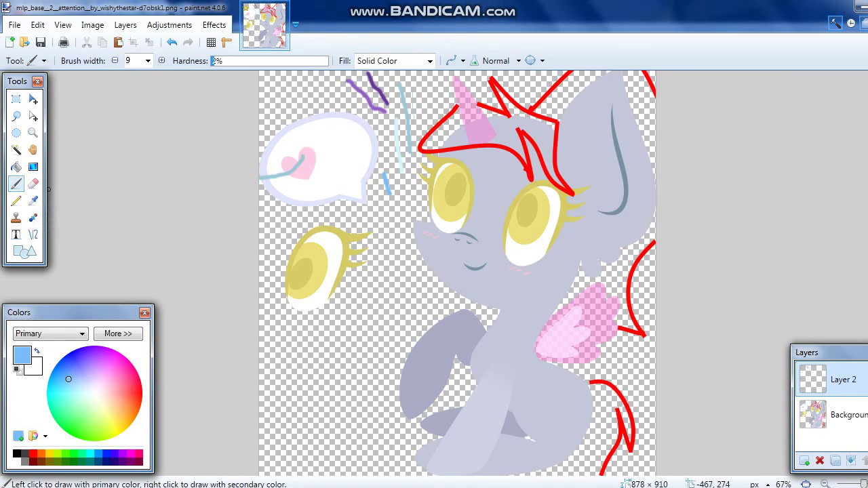
Step: Try to fill the smaller eye's iris light blue on Layer 2 with the Paint Bucket at 50% tolerance
click(16, 149)
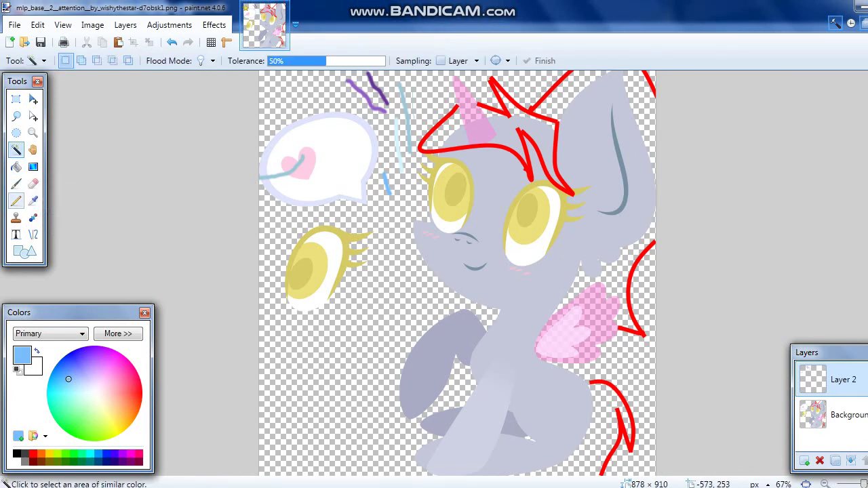
click(33, 200)
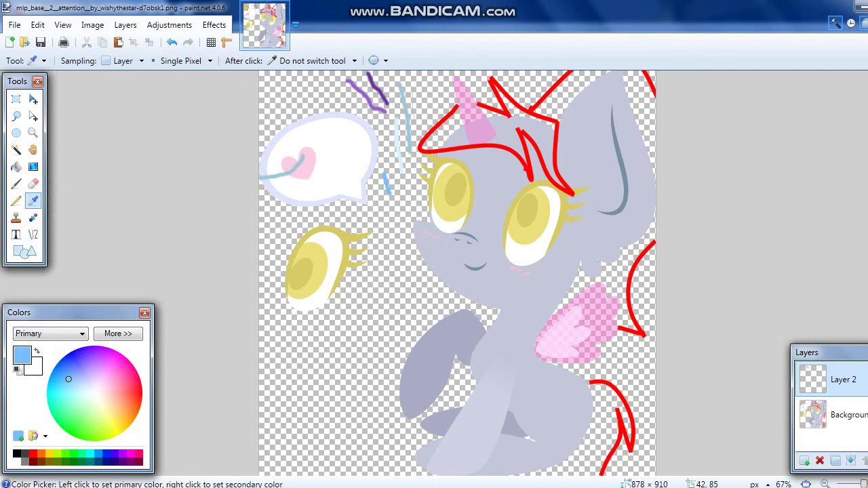
click(16, 166)
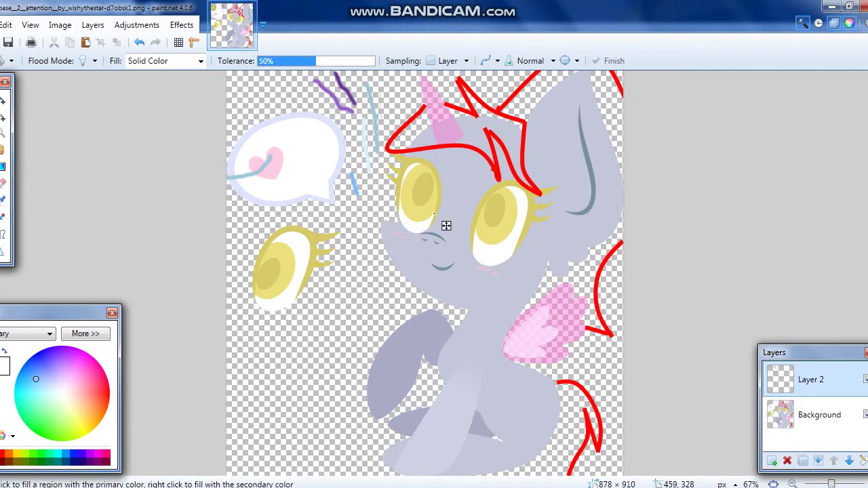
click(446, 225)
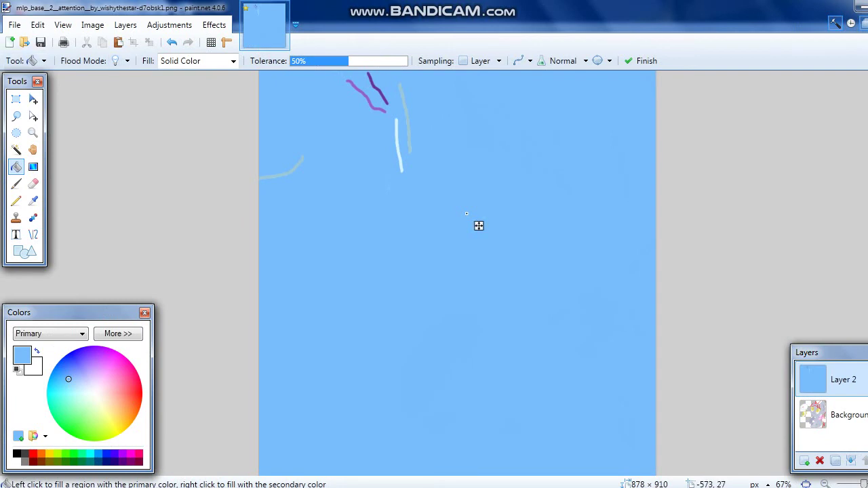
key(ctrl+z)
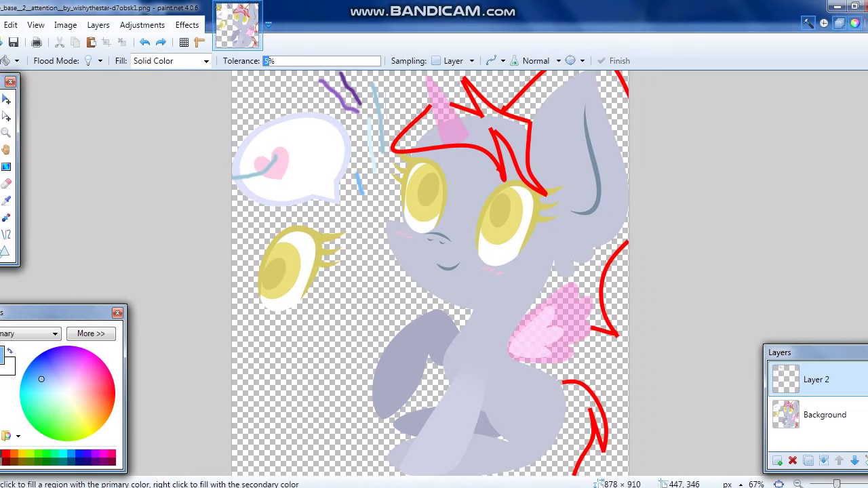
Step: Try the light blue iris fill on Layer 2 again, first at 5% and then at 0% tolerance
click(460, 220)
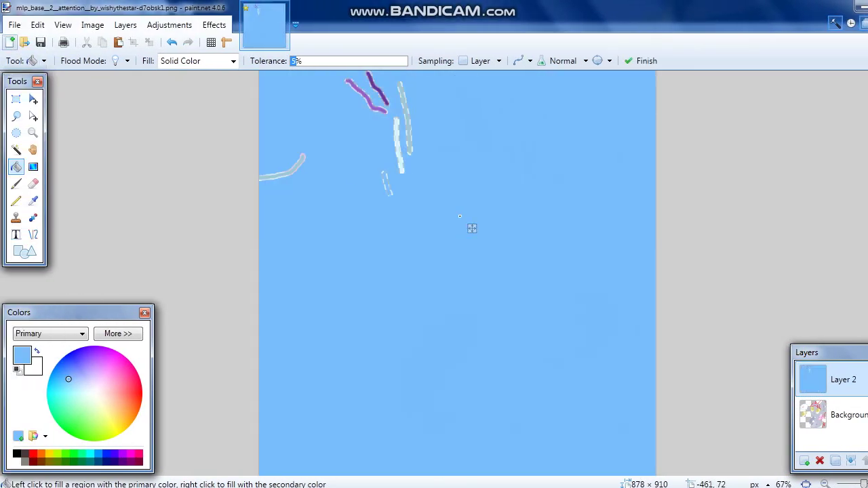
key(ctrl+z)
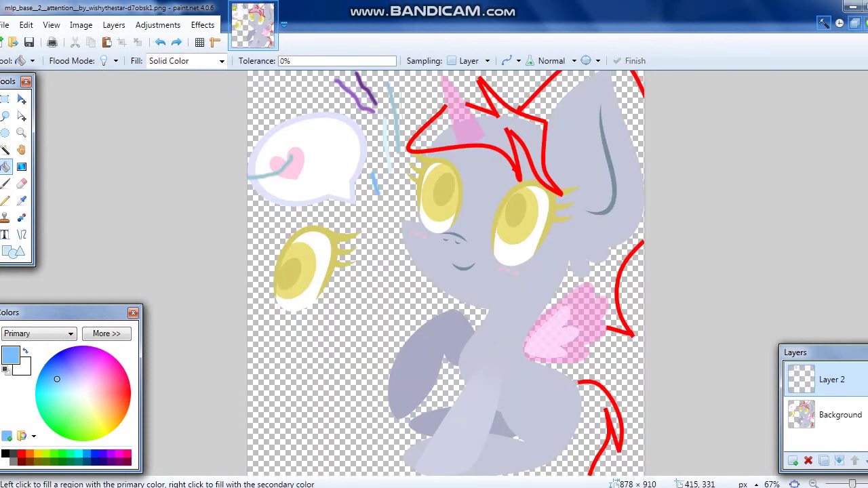
click(449, 218)
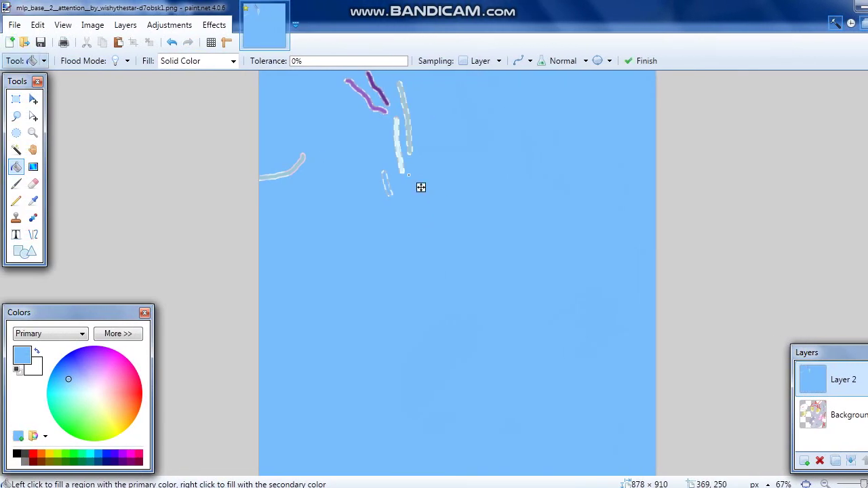
click(10, 42)
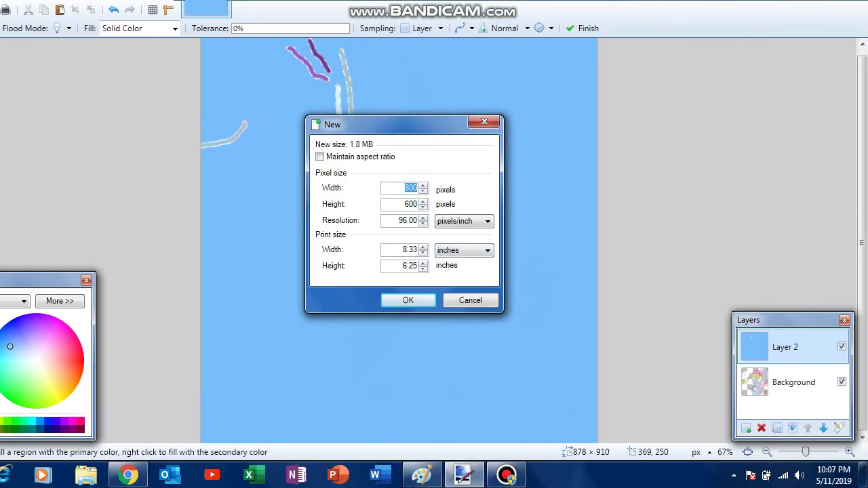
click(506, 475)
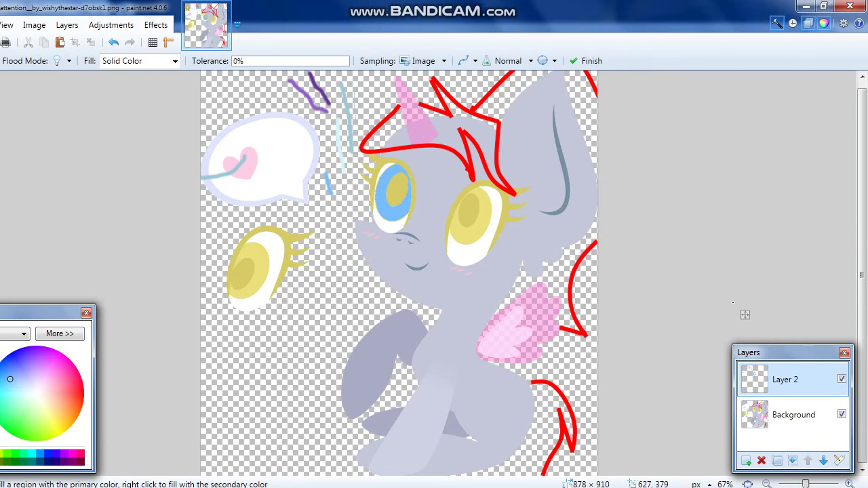
Step: Fill the larger eye's iris light blue on Layer 2, sampling the whole image, and undo the stray fill on its white
click(484, 237)
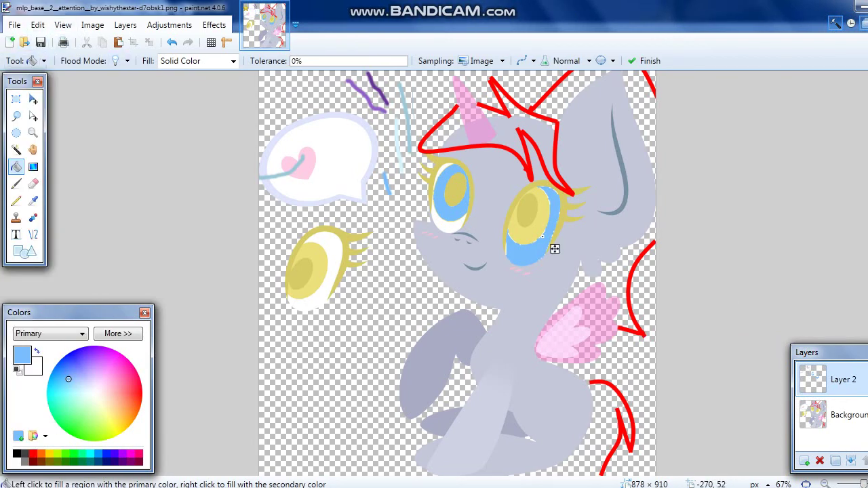
click(171, 42)
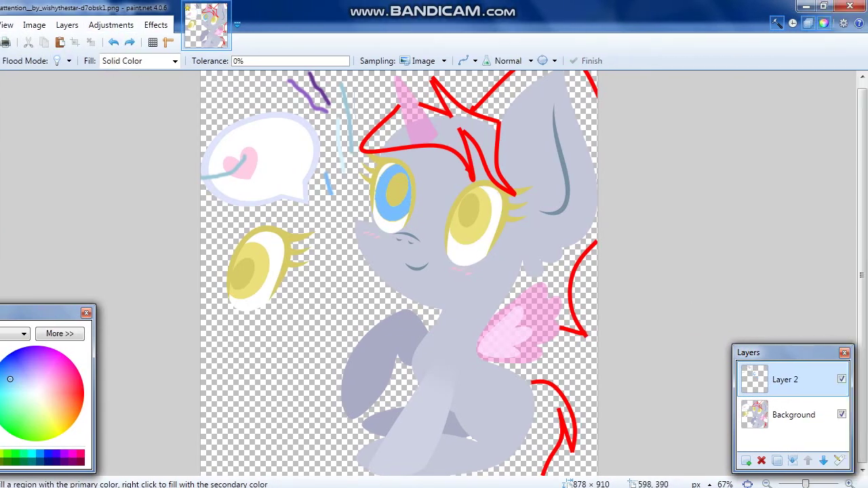
click(483, 251)
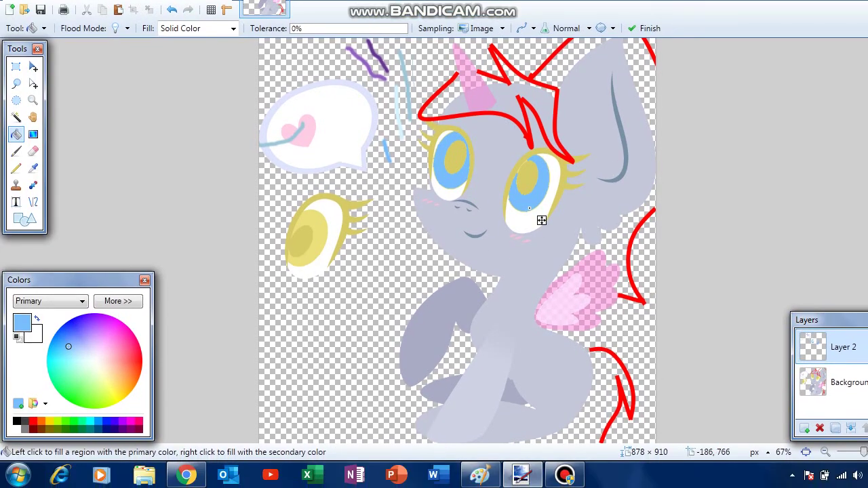
Step: Try black on the larger eye's iris and light blue on the transparent background, undoing both fills
click(530, 208)
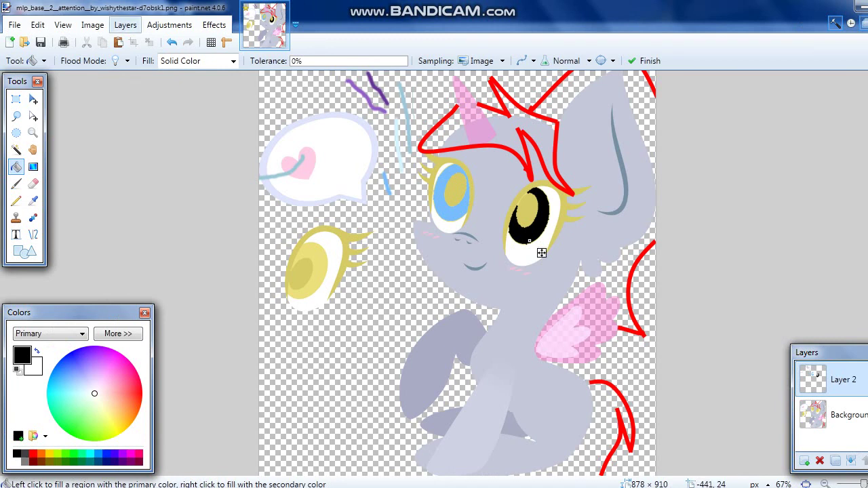
click(172, 42)
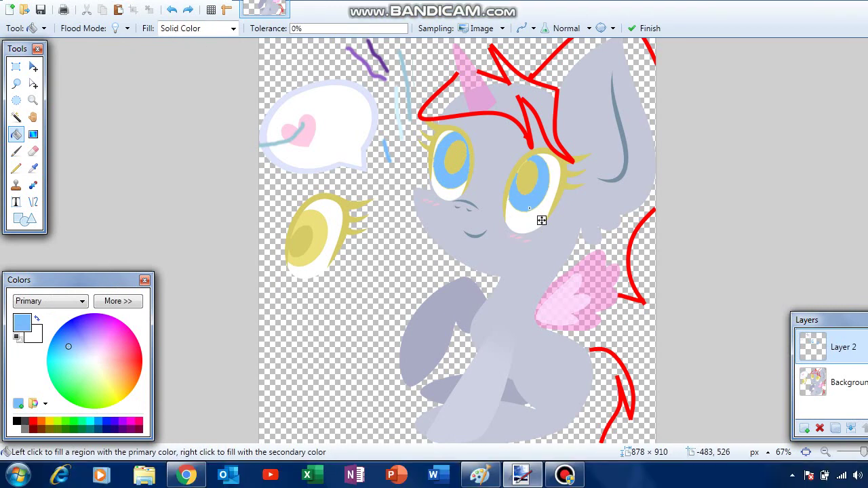
click(307, 375)
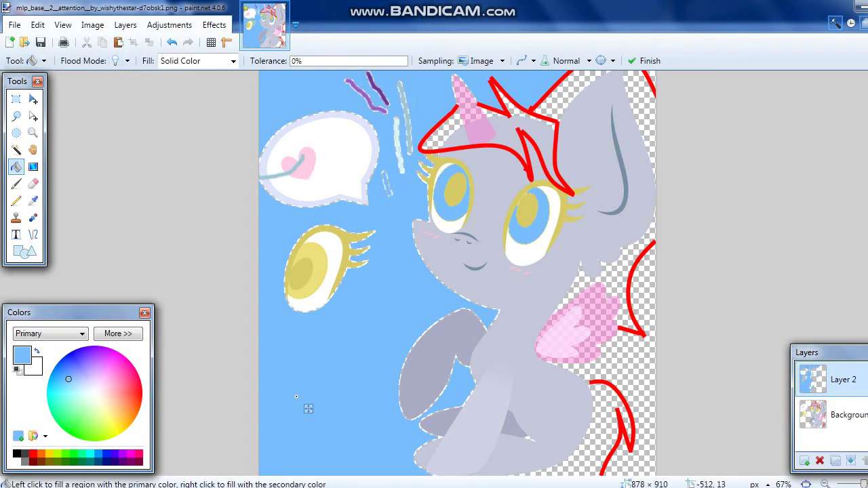
click(171, 42)
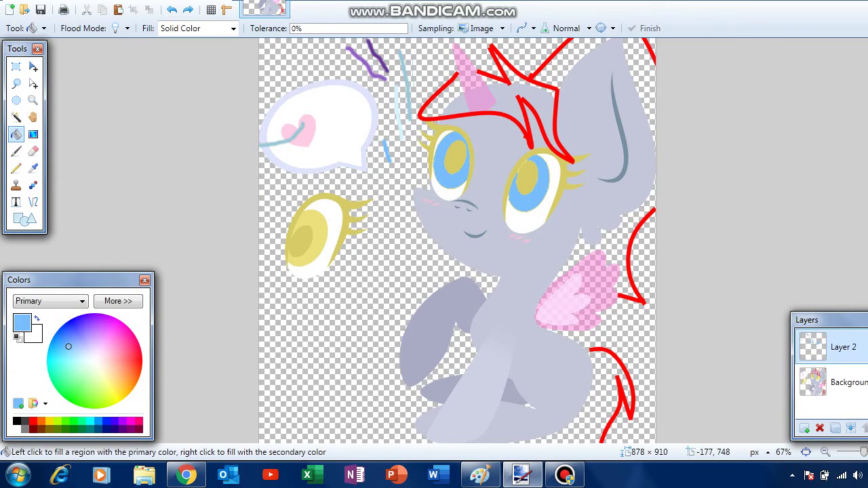
Step: Fill the larger eye's pupil with black
click(17, 421)
click(478, 210)
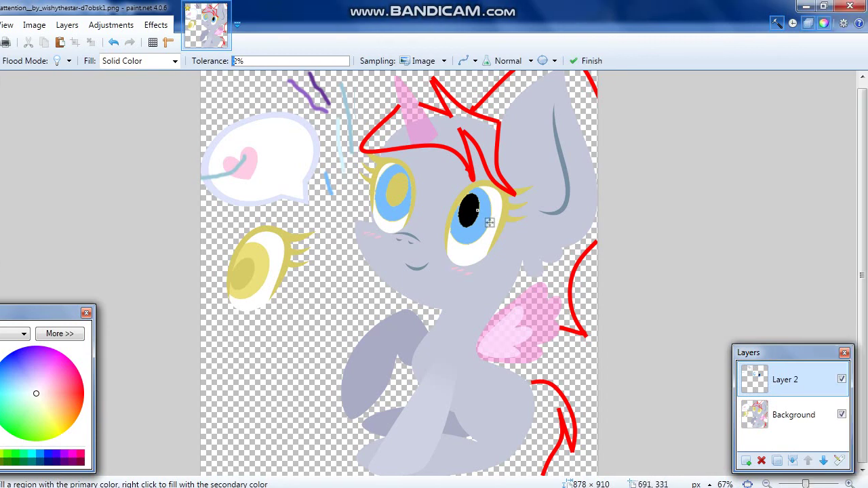
Step: Try to fill the larger eye's lash outline black, undoing each fill that lands on the body
click(513, 217)
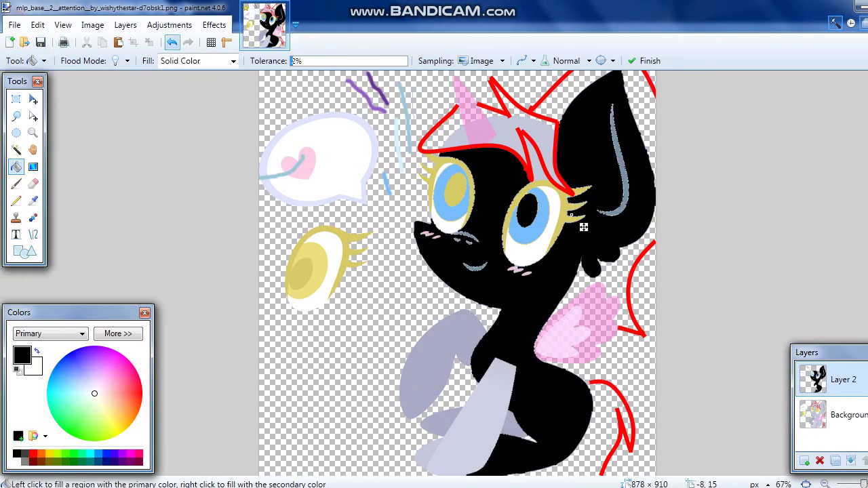
key(ctrl+z)
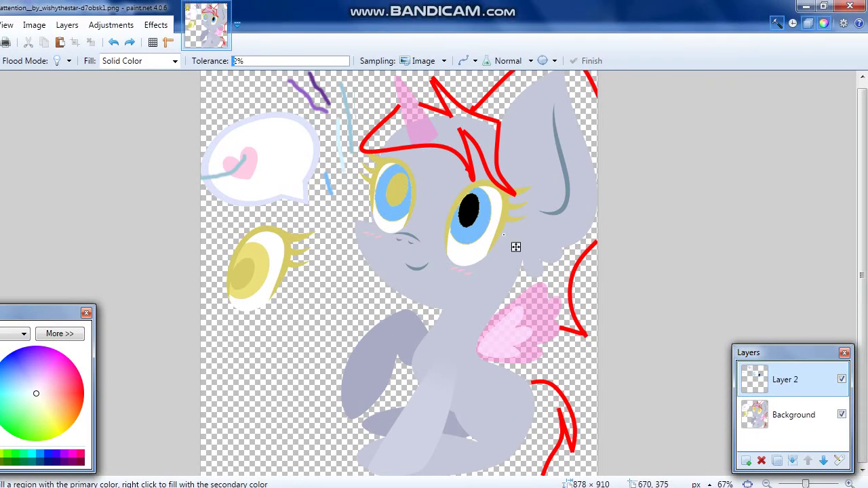
click(515, 247)
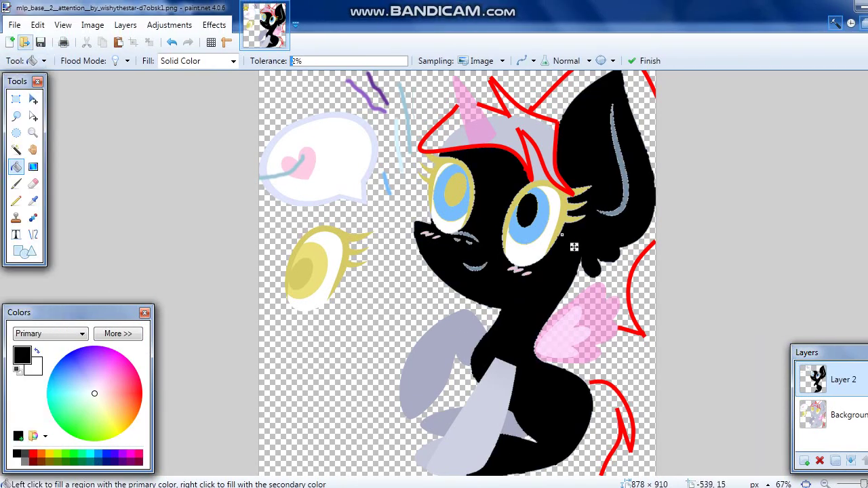
key(ctrl+z)
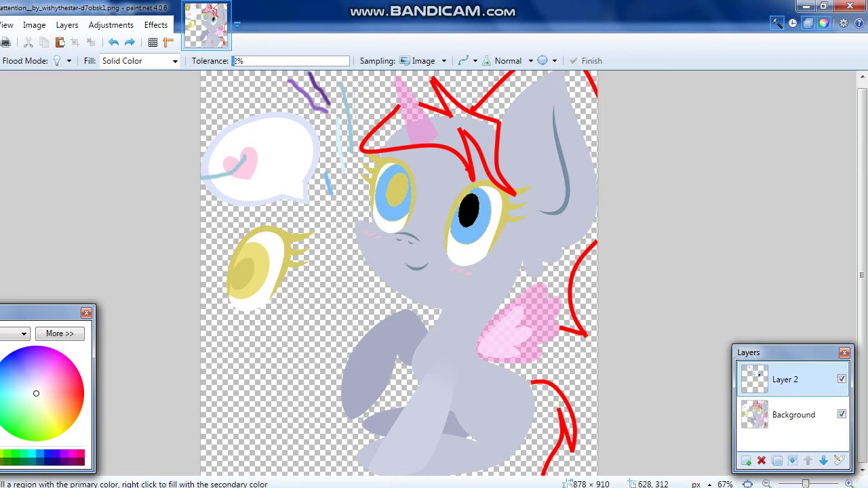
Step: Fill the larger eye's lash outline and the smaller eye's pupil and lash outline with black
click(457, 202)
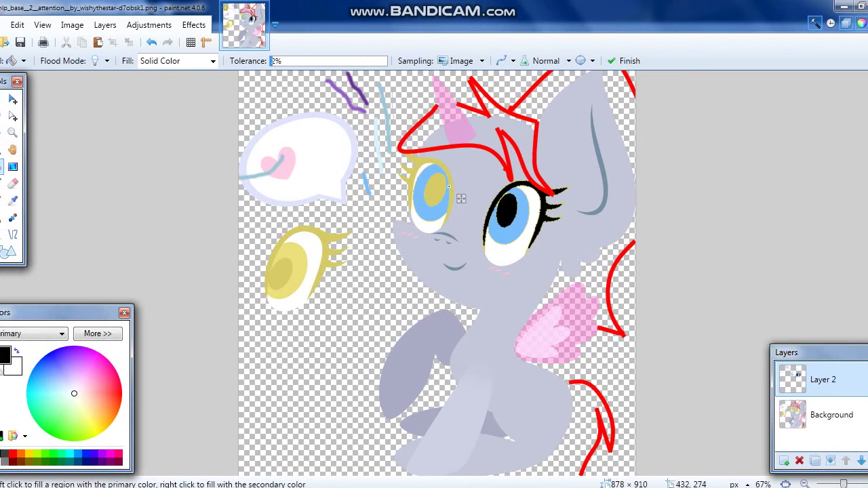
click(433, 189)
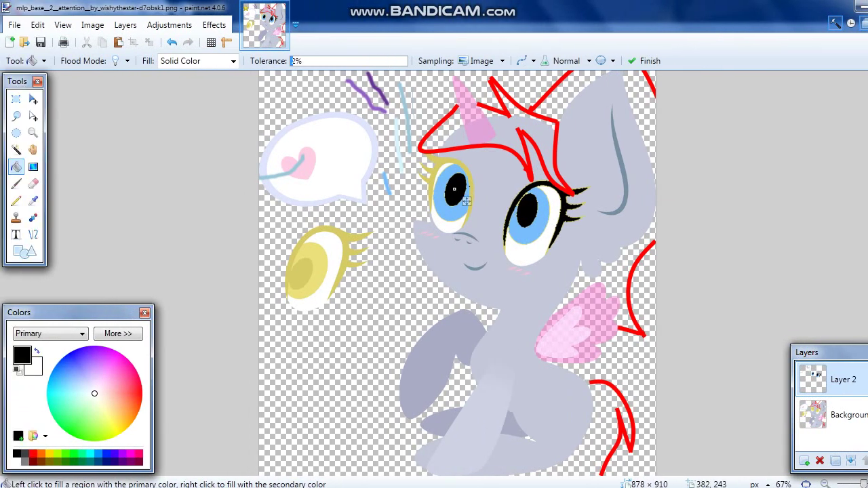
drag(429, 200, 404, 188)
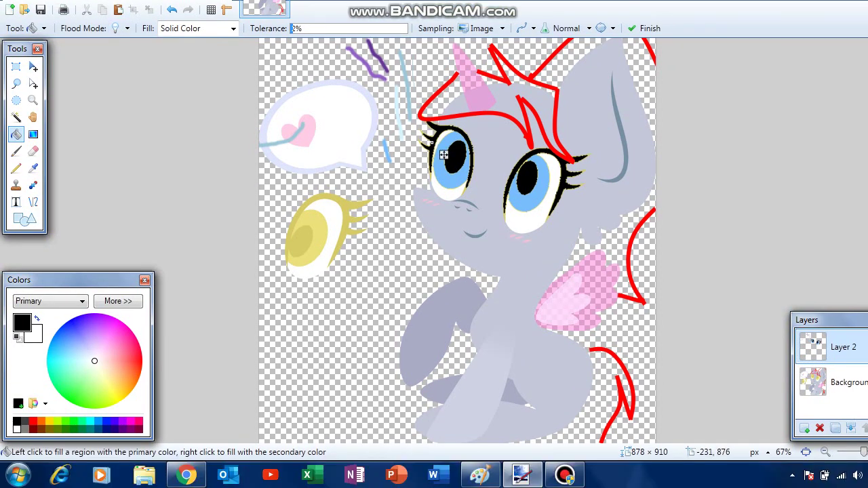
Step: Try white on the smaller eye's lash outline and on the body, and undo the body fill
click(17, 429)
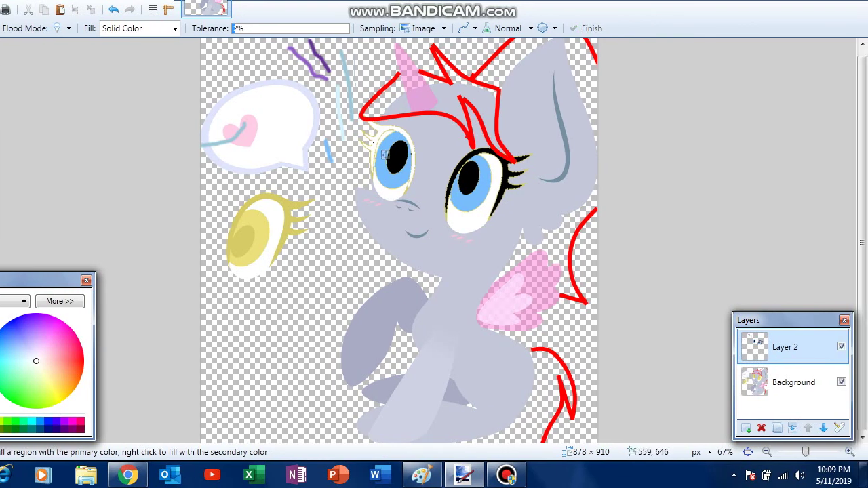
click(453, 324)
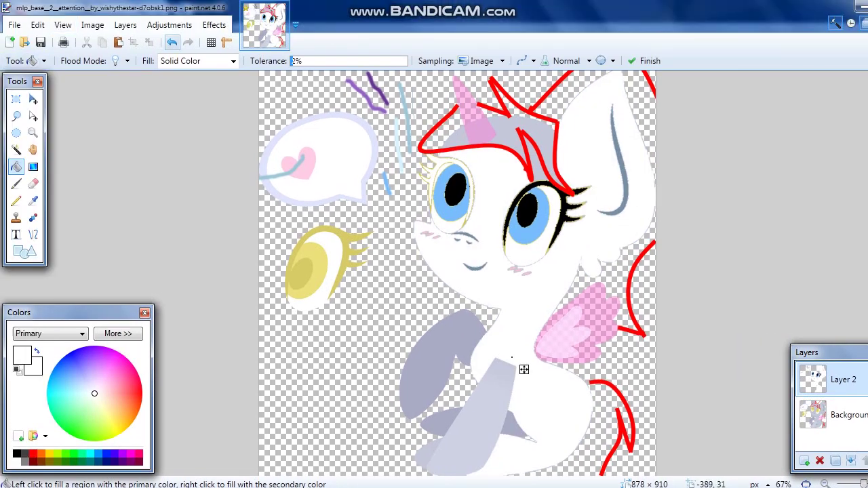
click(171, 42)
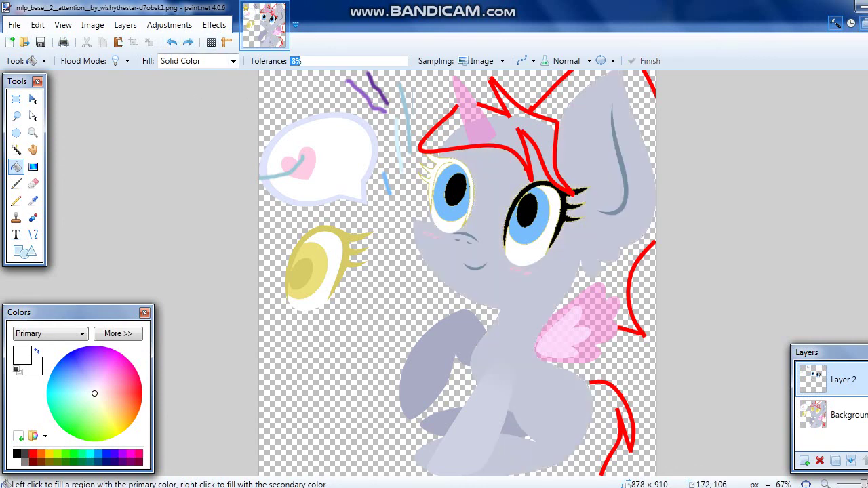
Step: Set the fill tolerance to 2% and step through the edit history to restore the smaller eye's black lash outline
text(2)
click(443, 187)
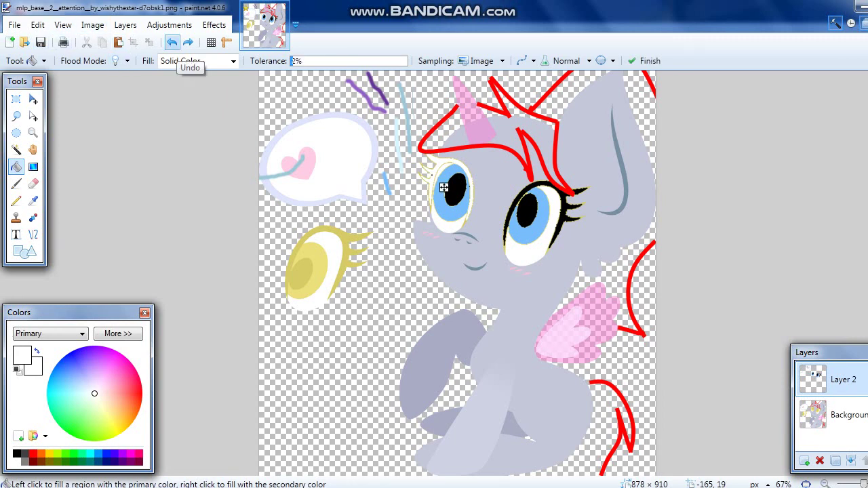
click(173, 42)
click(173, 42)
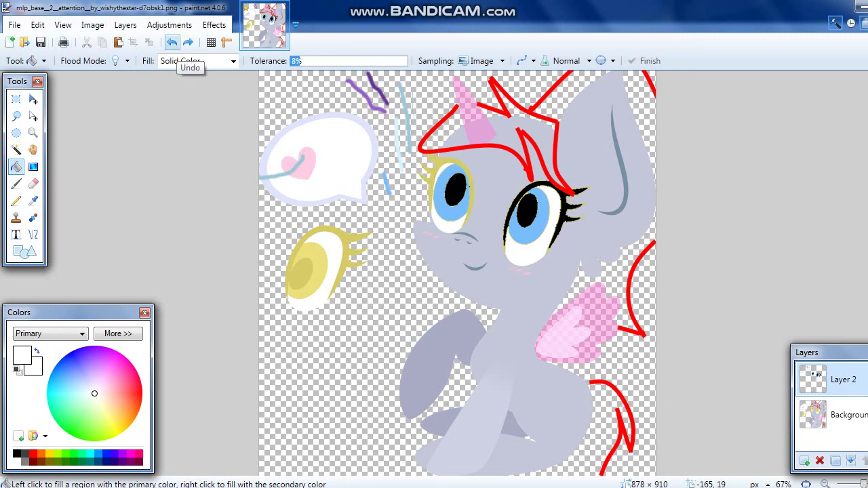
click(188, 42)
click(188, 42)
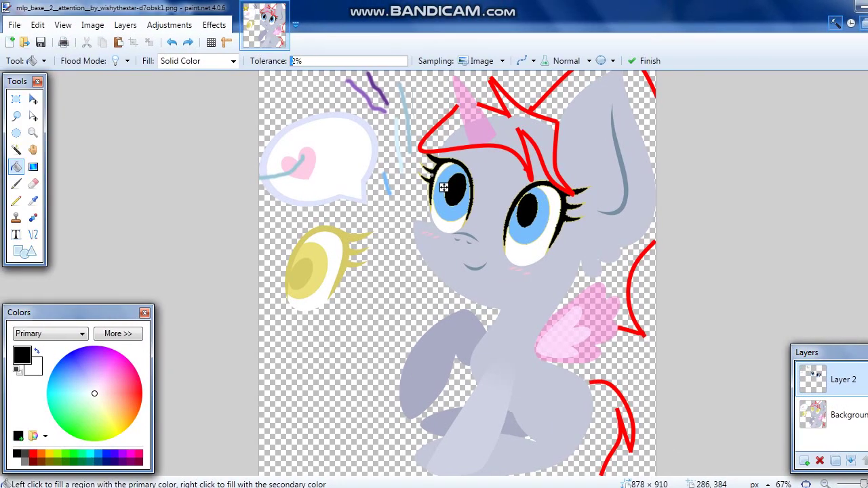
Step: Undo a trial black fill of the transparent background and fill the head and body black instead
key(ctrl+z)
click(400, 248)
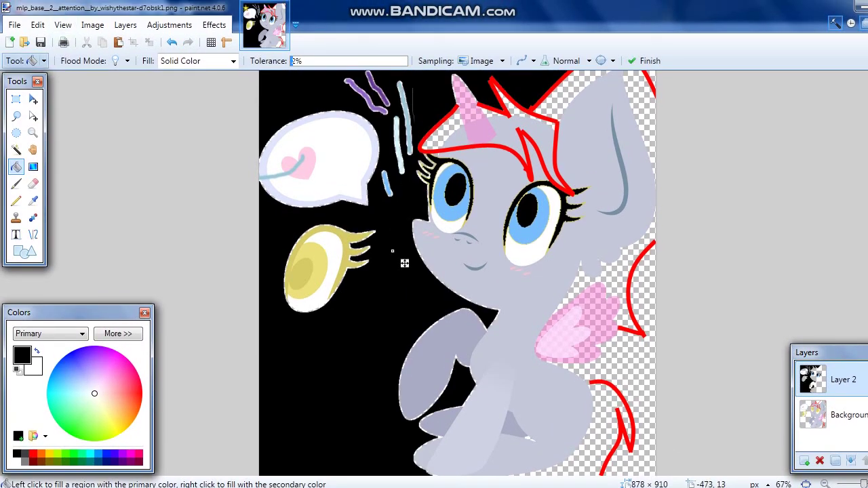
click(172, 42)
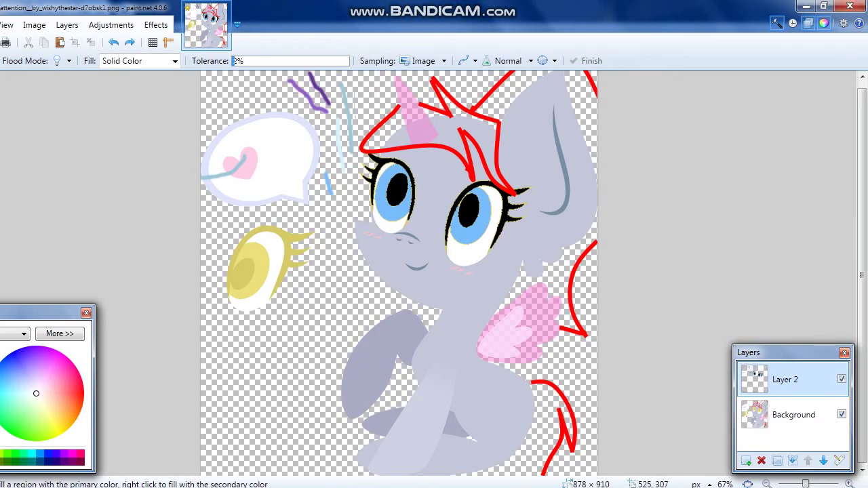
click(504, 215)
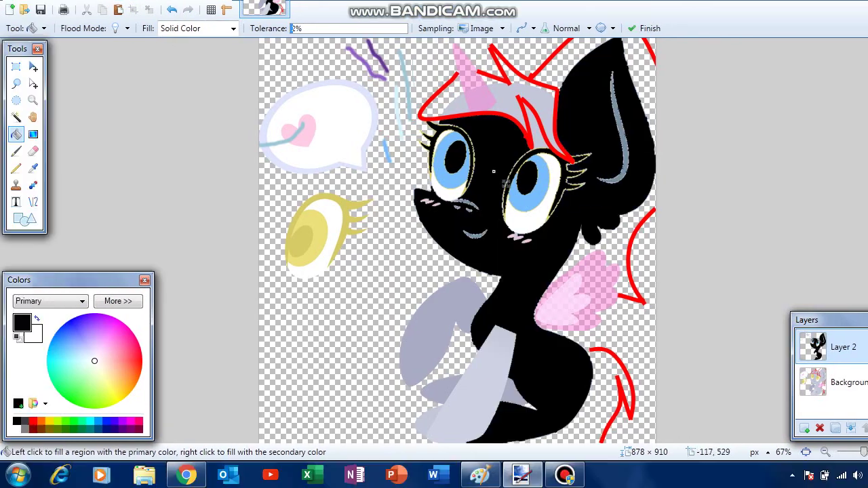
Step: Refill the head and body with white at 7% tolerance, and undo a trial grey fill of the body
key(x)
click(505, 183)
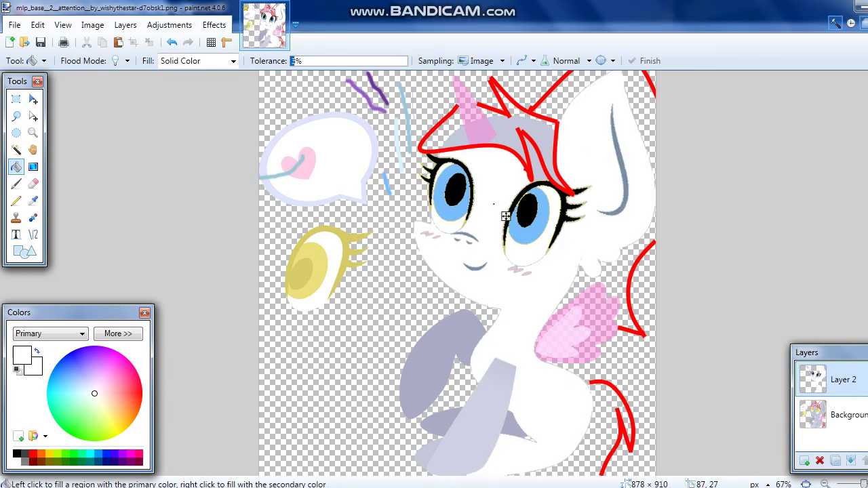
drag(295, 60, 299, 60)
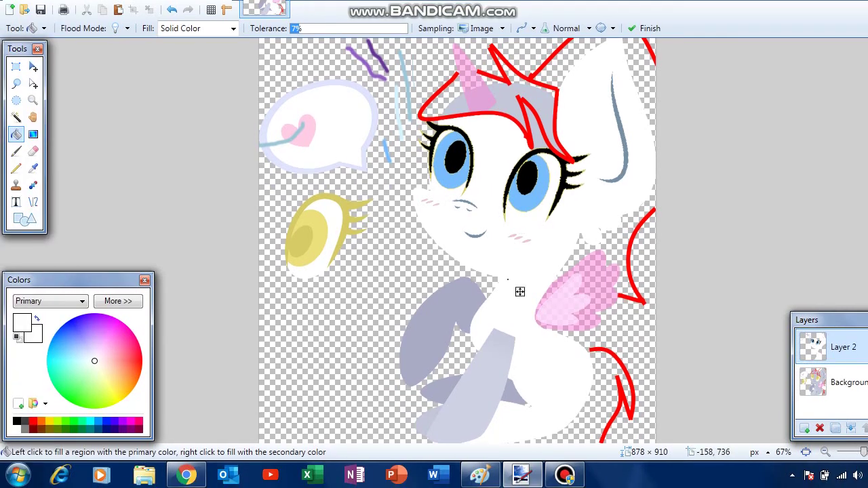
click(507, 279)
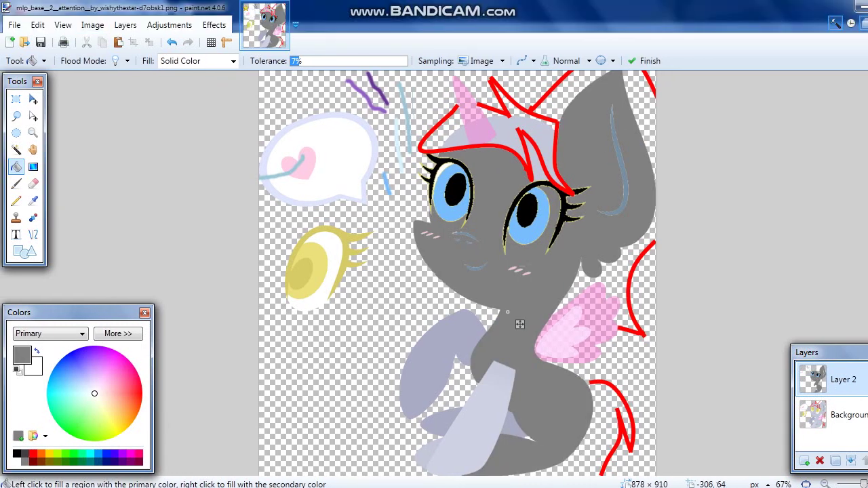
click(172, 42)
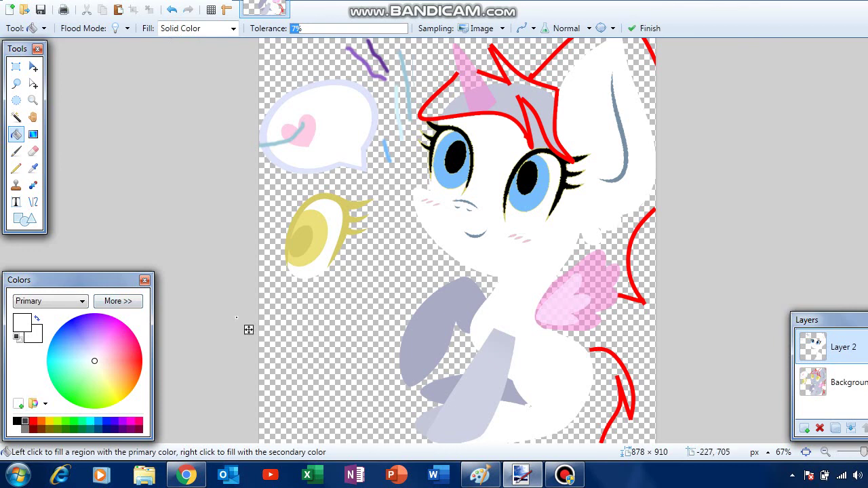
Step: Fill the far foreleg with grey and tune its fill colour to a brownish grey
click(445, 322)
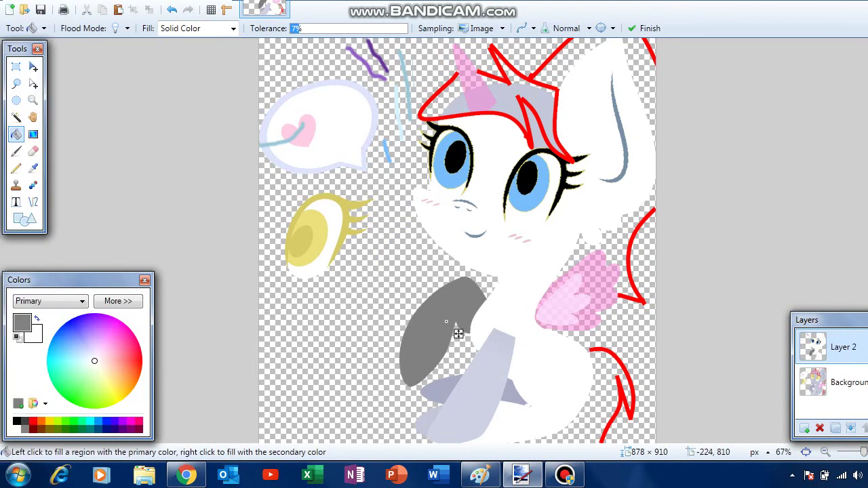
mouse_move(94, 357)
mouse_down()
mouse_move(89, 341)
mouse_move(100, 370)
mouse_up()
click(93, 364)
mouse_move(97, 362)
mouse_down()
mouse_move(118, 362)
mouse_move(110, 355)
mouse_up()
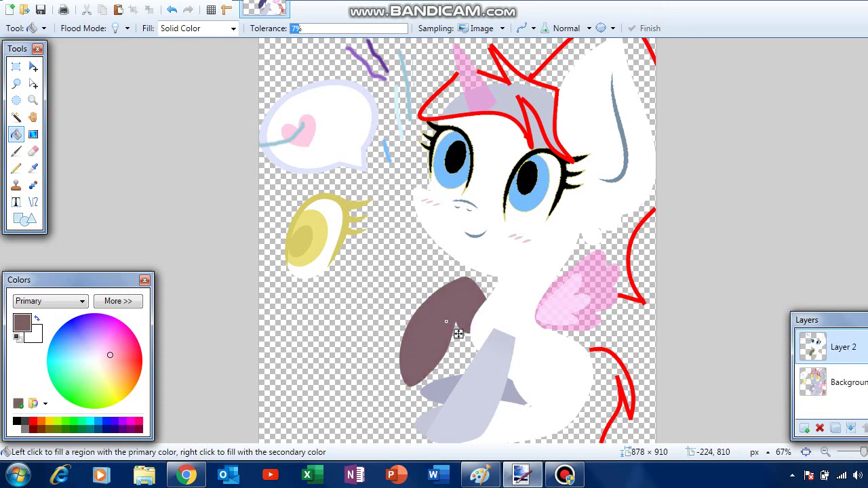
click(25, 429)
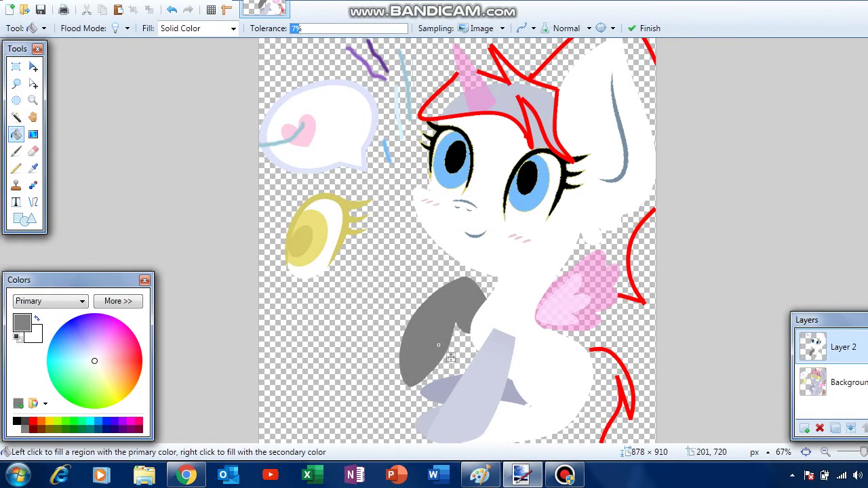
mouse_move(129, 327)
mouse_down()
mouse_move(133, 335)
mouse_move(120, 358)
mouse_move(100, 364)
mouse_move(112, 369)
mouse_move(100, 364)
mouse_up()
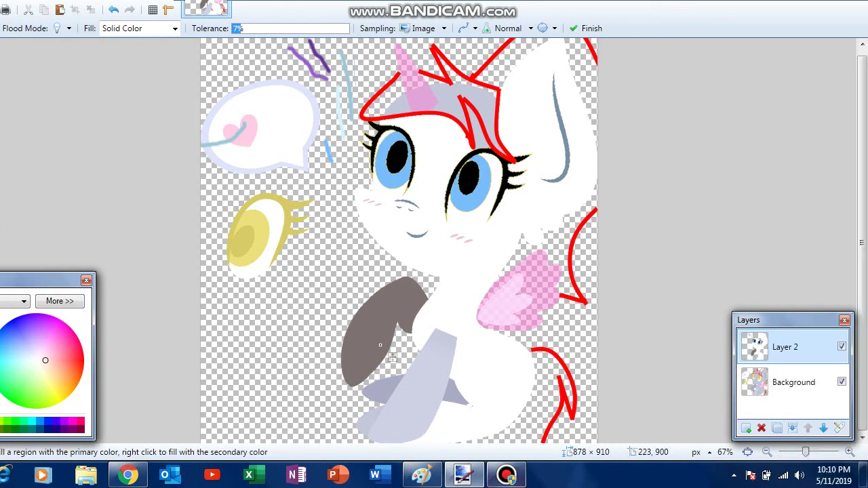
click(564, 474)
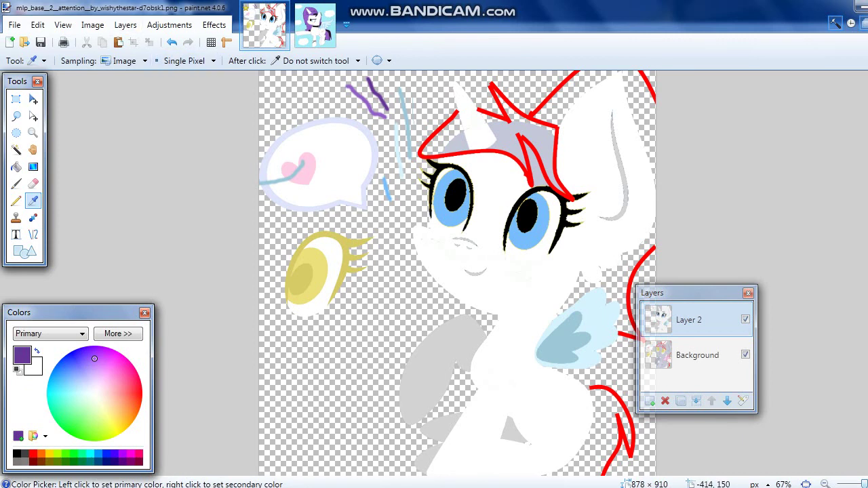
Step: Fill the red mane and tail outlines with dark purple at 20% tolerance, undoing the stray fill that spreads around the tail
click(16, 166)
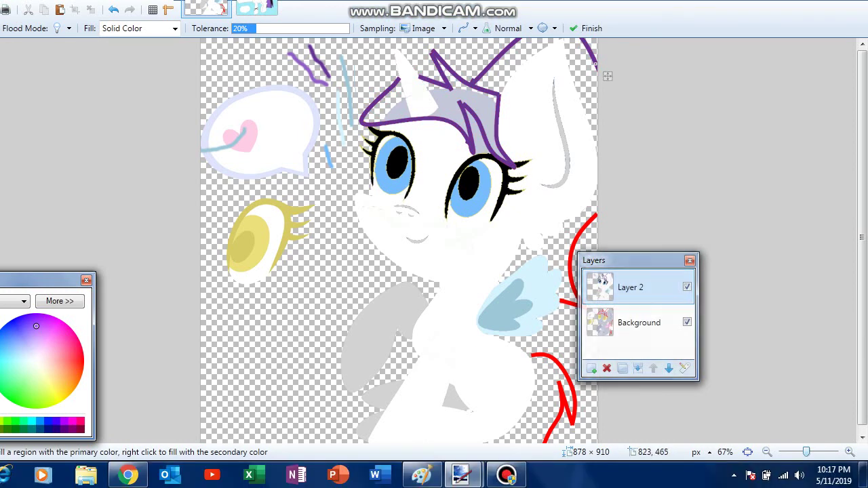
click(577, 279)
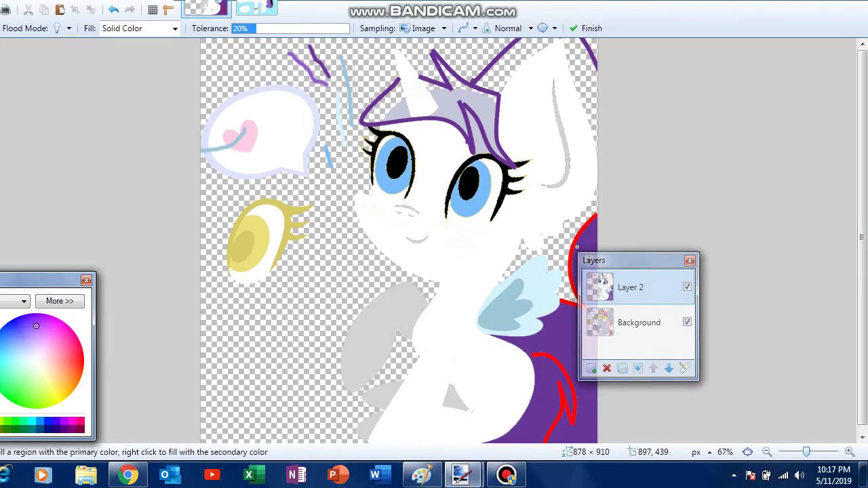
drag(624, 260, 733, 204)
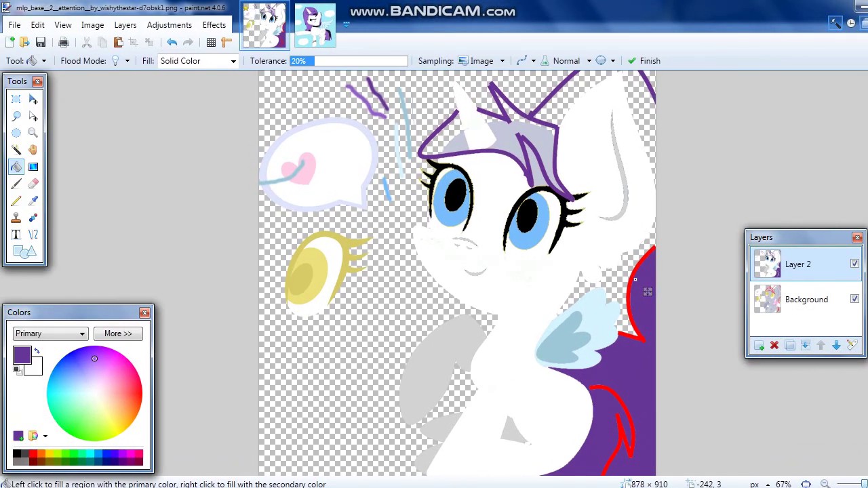
key(ctrl+z)
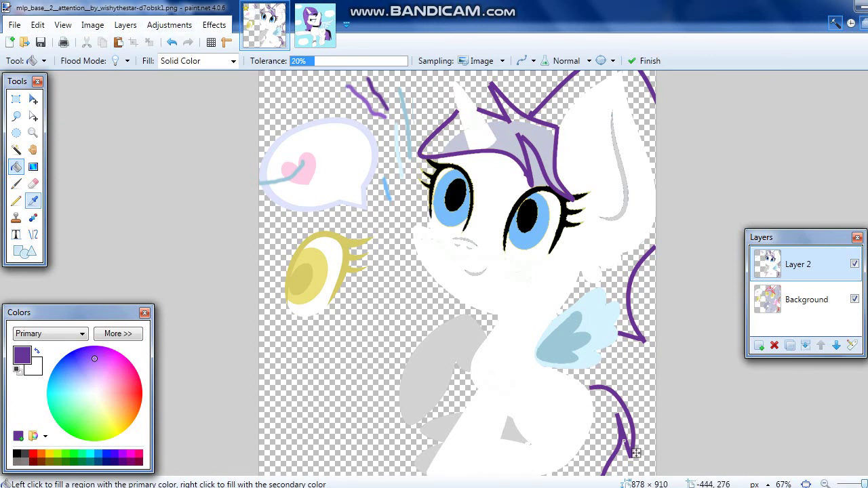
Step: Sample the lighter purple from the swatch stroke above the speech bubble and fill the front mane's sections with it
click(33, 200)
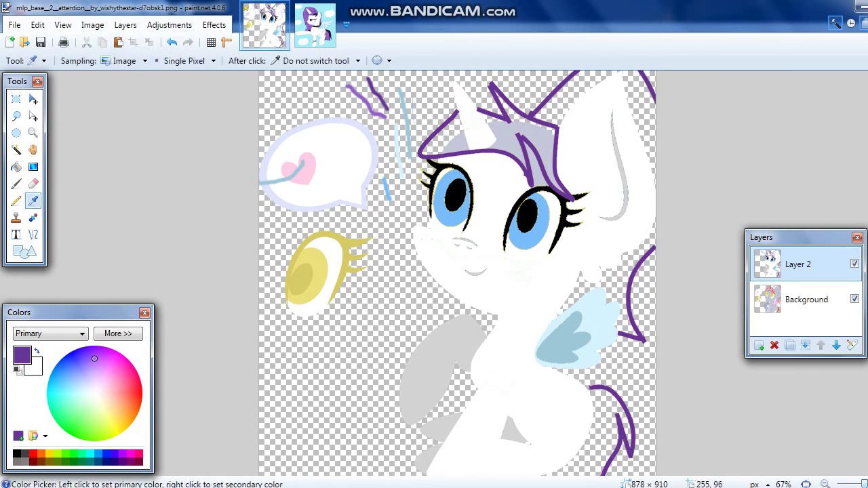
click(374, 112)
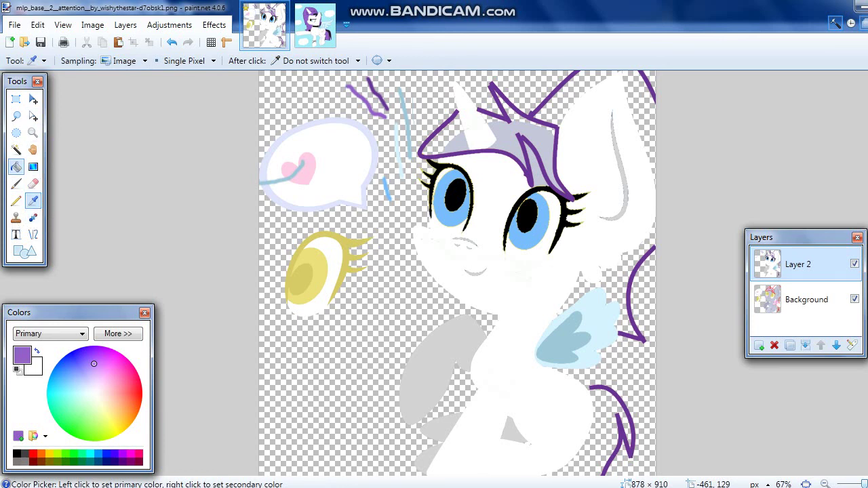
click(17, 166)
click(539, 138)
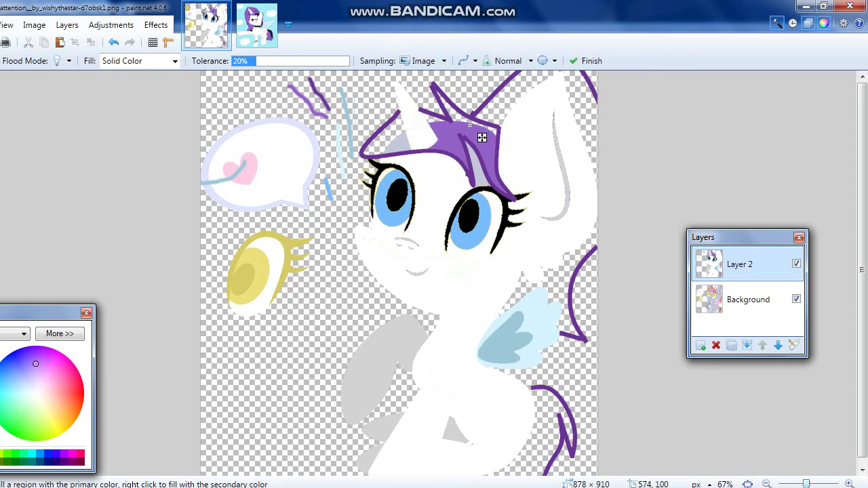
click(469, 130)
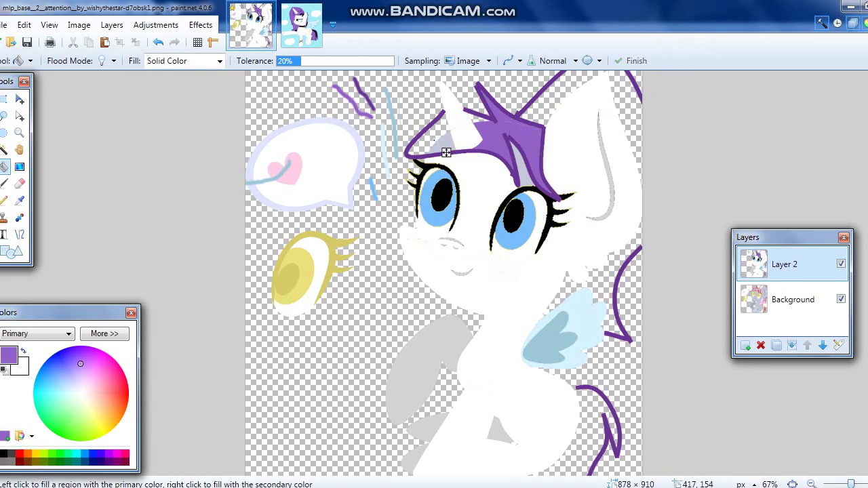
click(445, 153)
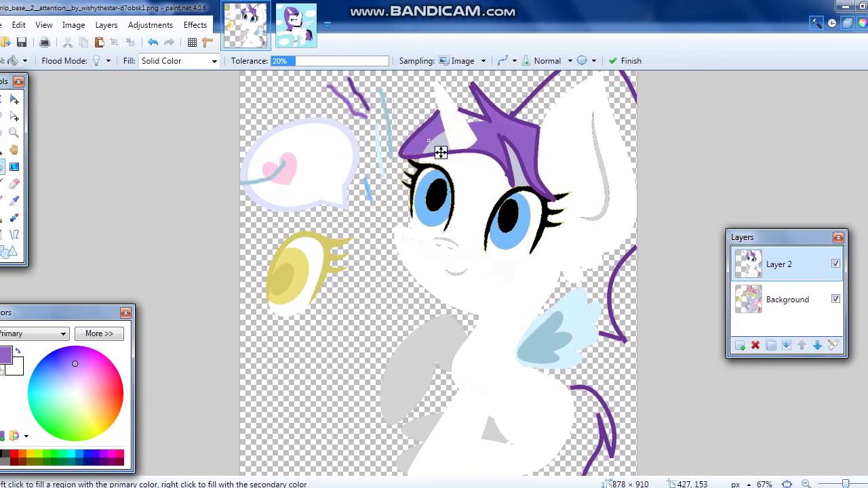
click(439, 146)
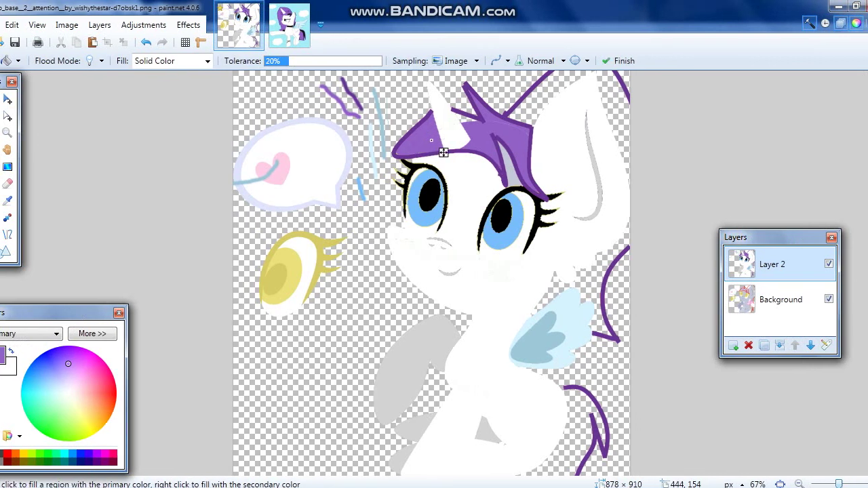
click(436, 152)
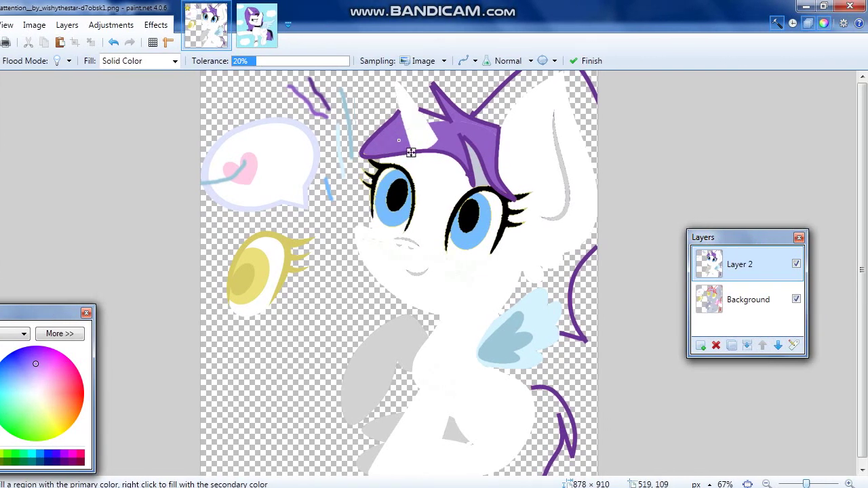
Step: Fill the back mane on both sides of the ear and the lower mane behind the neck with the lighter purple
click(508, 105)
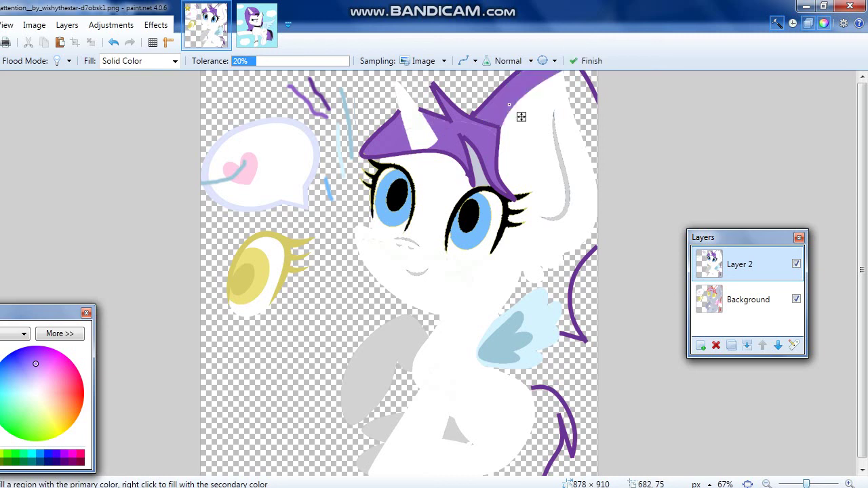
click(583, 103)
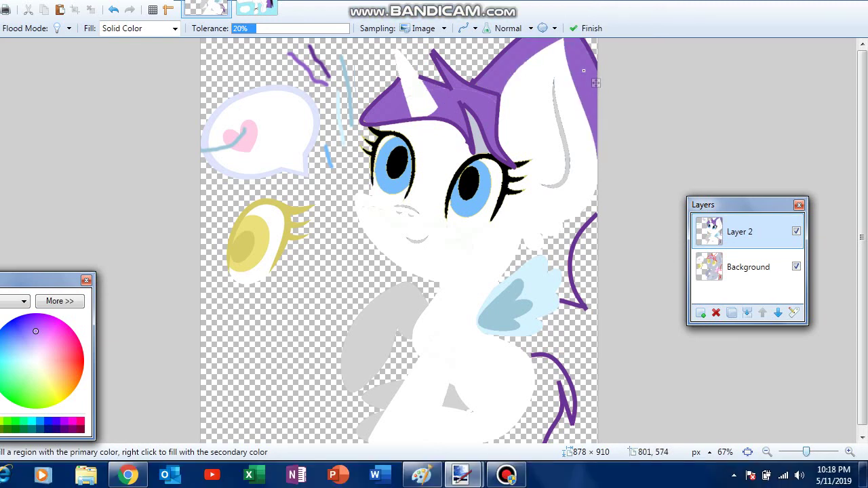
click(572, 267)
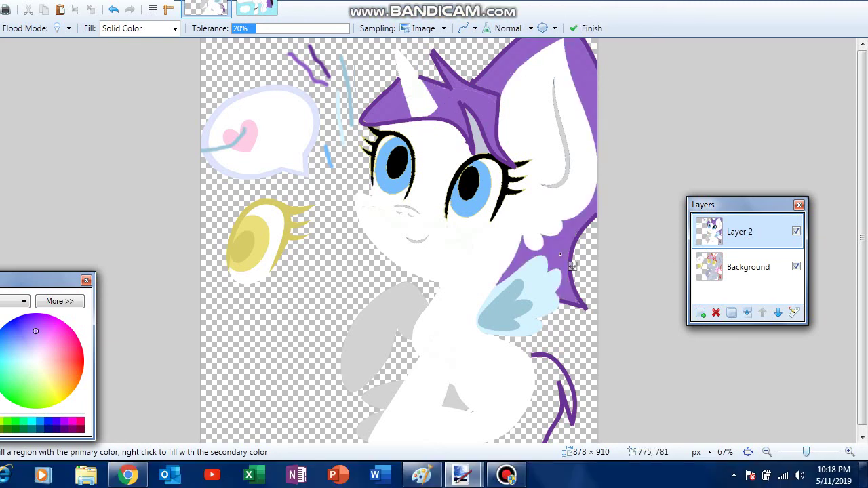
click(562, 401)
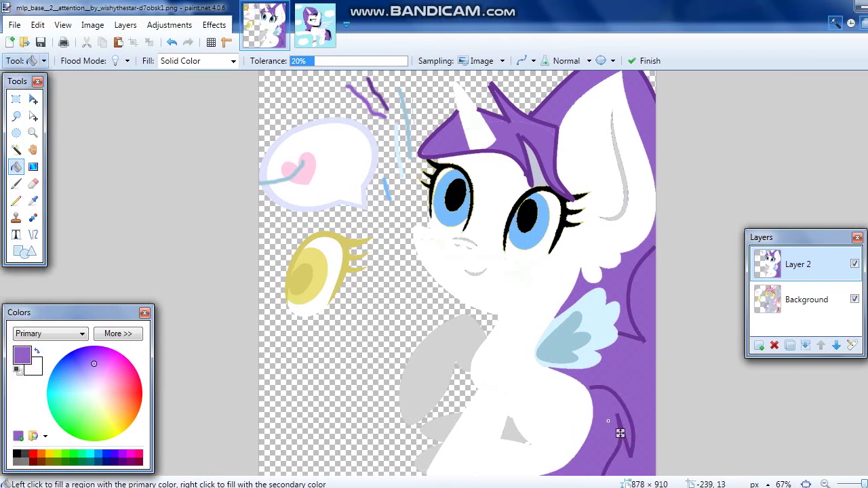
key(ctrl+z)
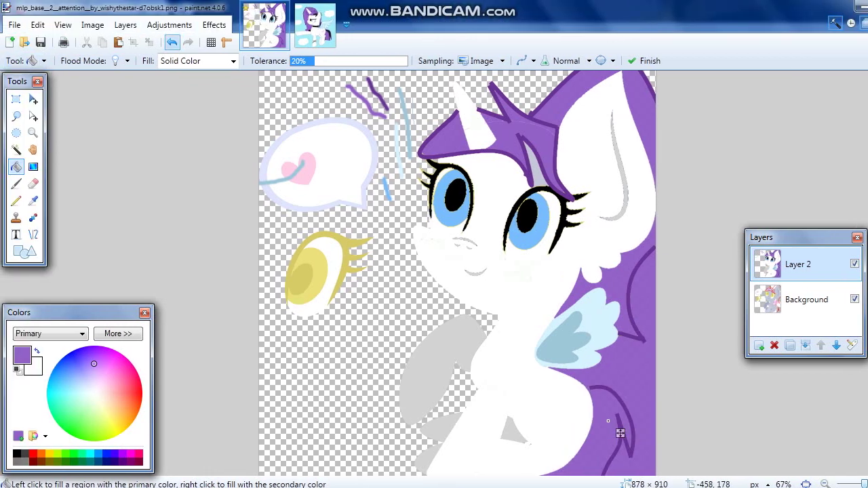
key(ctrl+z)
Step: Paint the tail's interior lighter purple with the Paintbrush at width 45 and 12% hardness
click(16, 183)
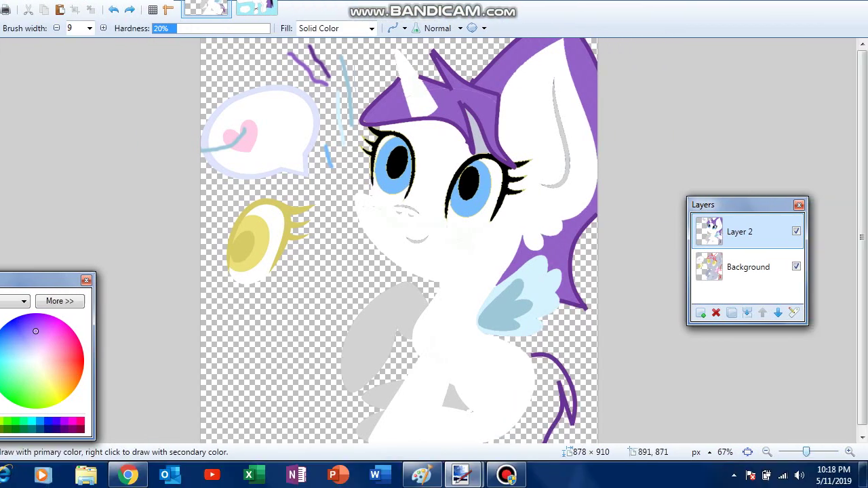
scroll(399, 240, down, 1)
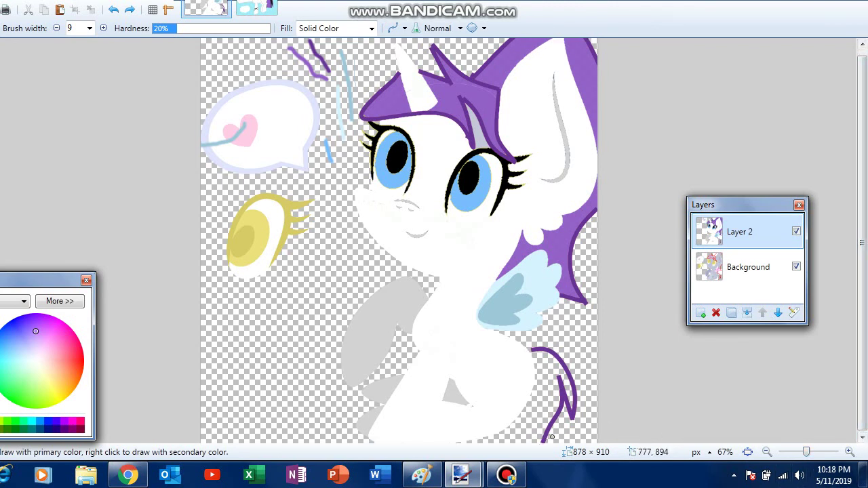
click(505, 474)
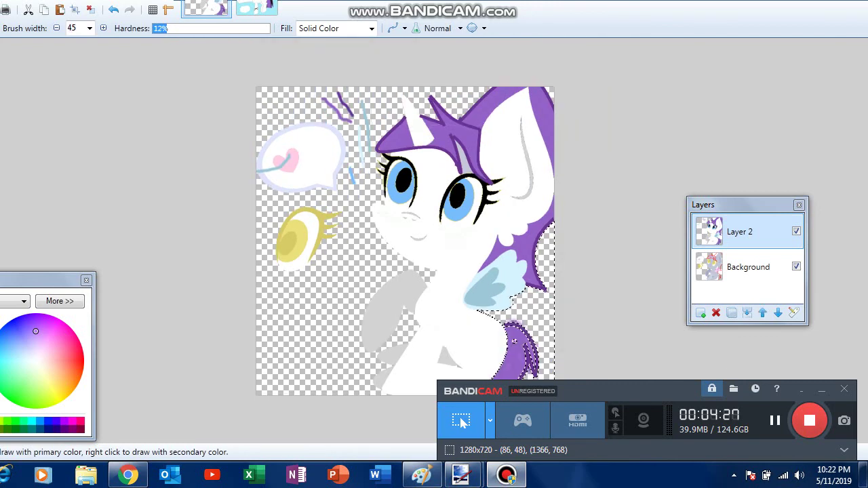
click(820, 389)
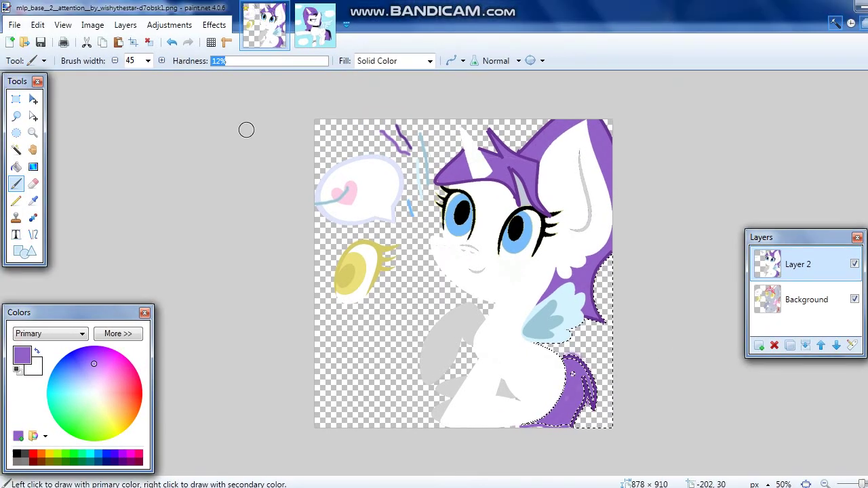
Step: Select the white head and body area with the Magic Wand at 5% tolerance in replace mode
click(16, 149)
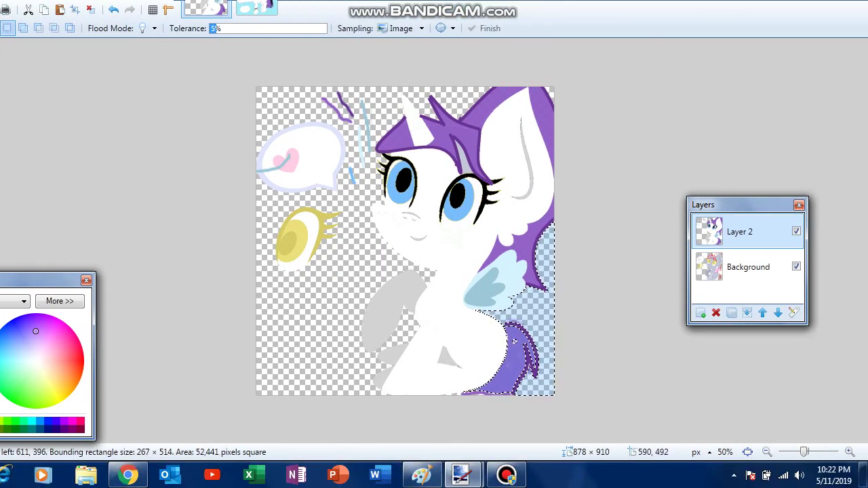
click(488, 244)
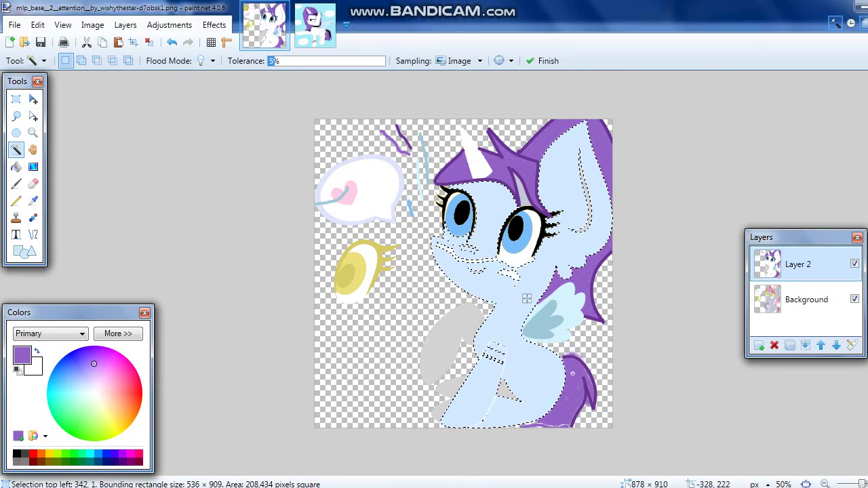
click(80, 61)
click(65, 61)
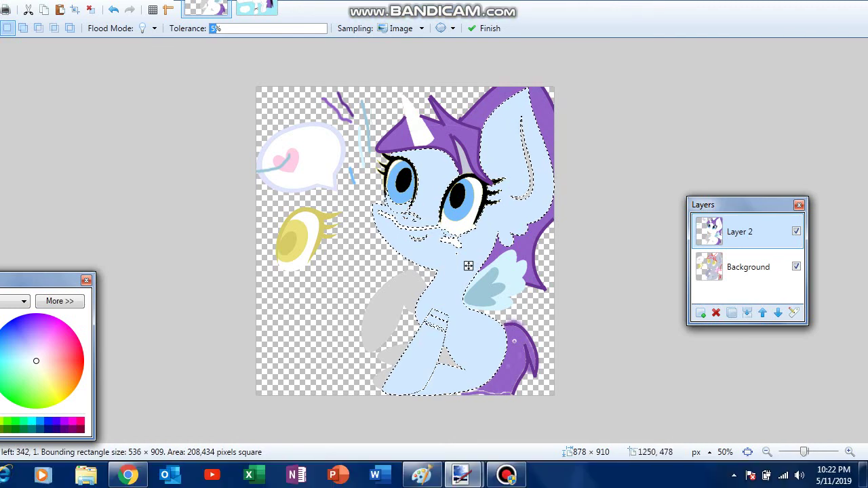
Step: On a new layer above Layer 2, reselect the white head and body area with black as the primary colour
click(700, 312)
click(638, 342)
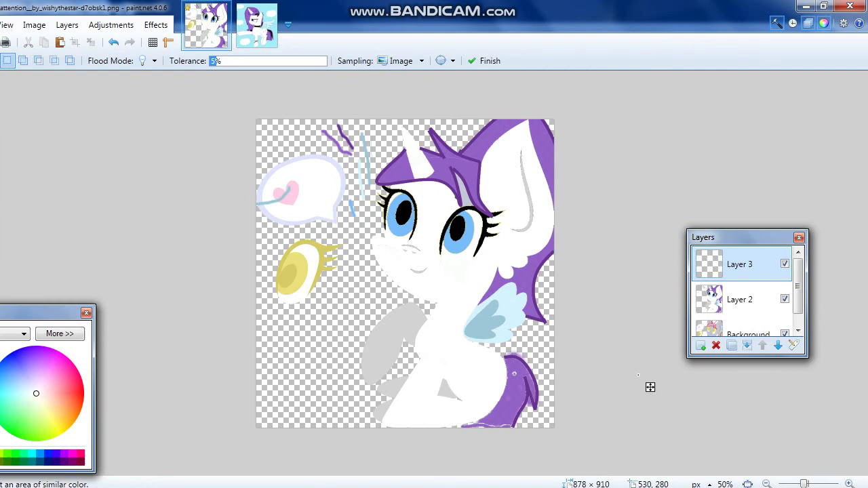
click(494, 218)
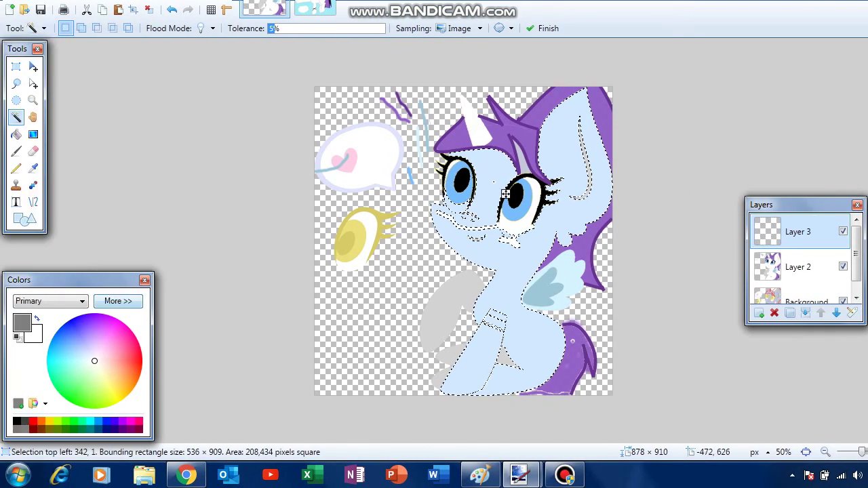
click(16, 421)
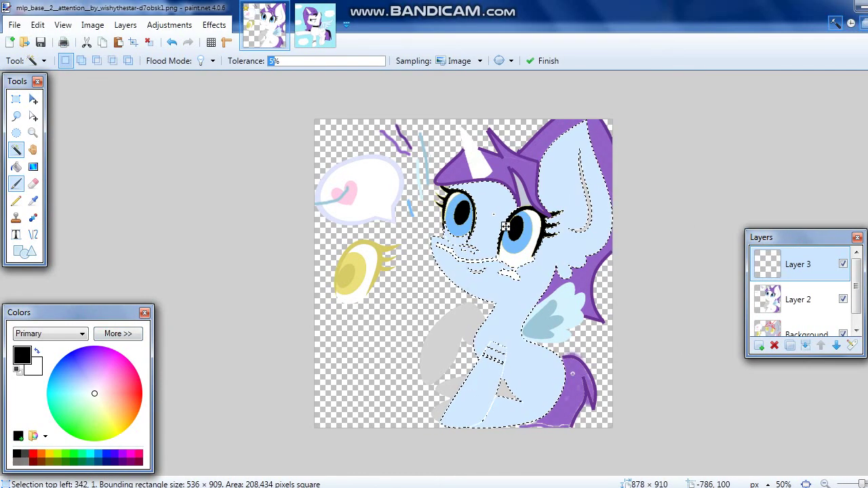
Step: Try painting a black band across the neck with the Paintbrush at width 45 and 12% hardness, and undo it
click(16, 151)
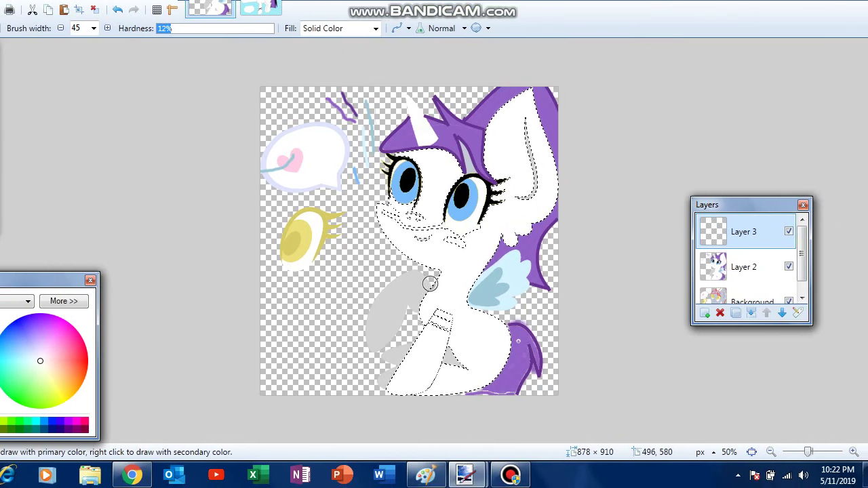
drag(441, 283, 474, 282)
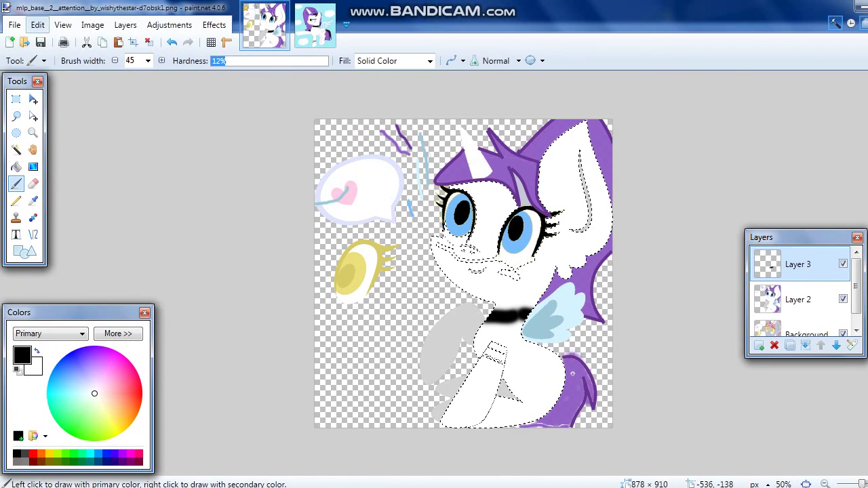
click(171, 42)
click(172, 42)
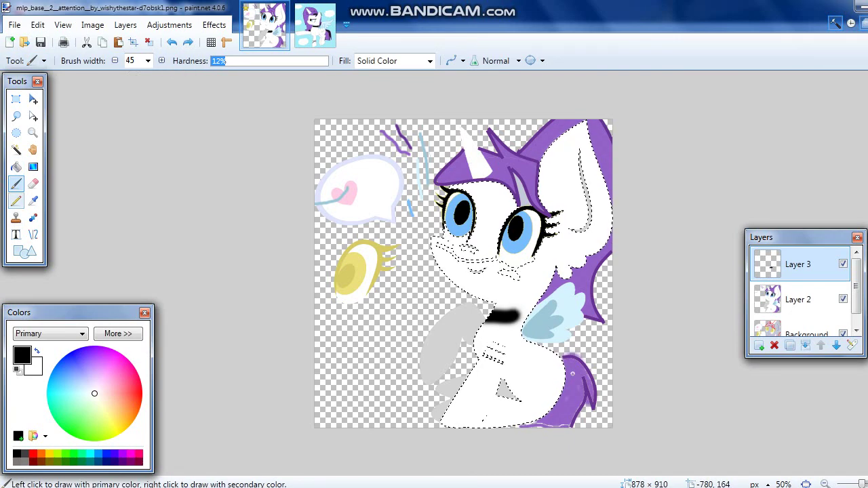
Step: Paint a thinner black choker across the neck on Layer 3 with the Paintbrush at width 15 and 12% hardness
click(16, 200)
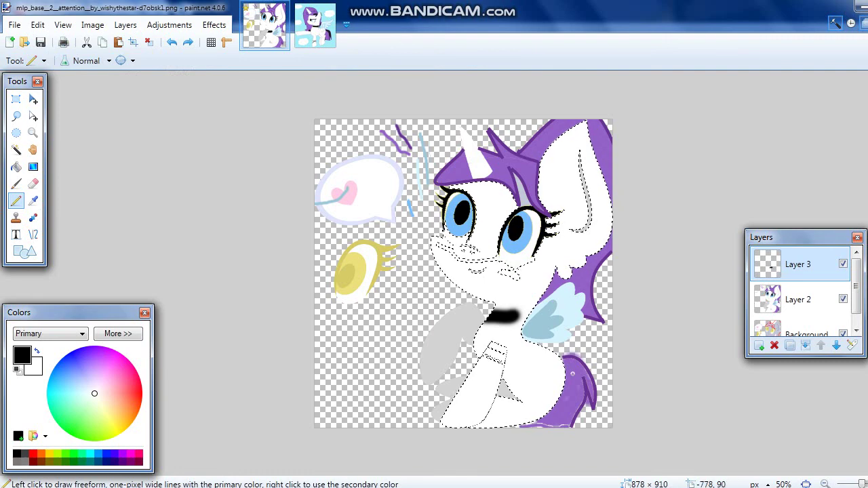
click(17, 184)
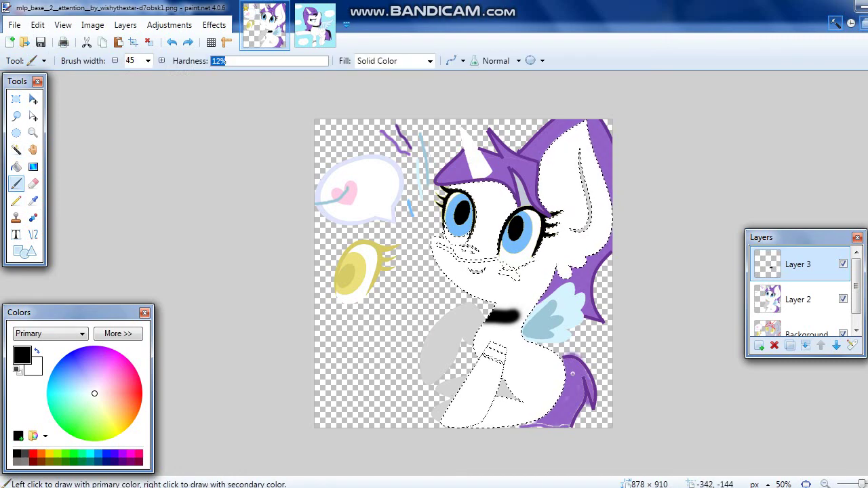
click(147, 60)
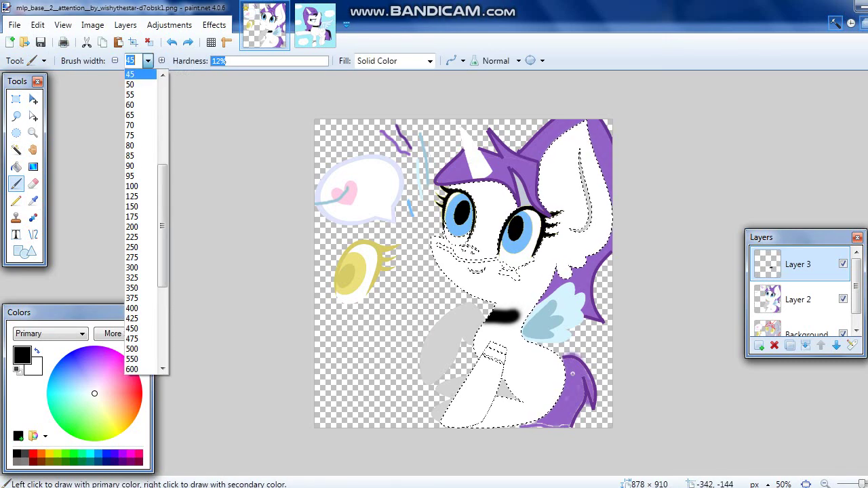
scroll(141, 84, up, 2)
click(140, 84)
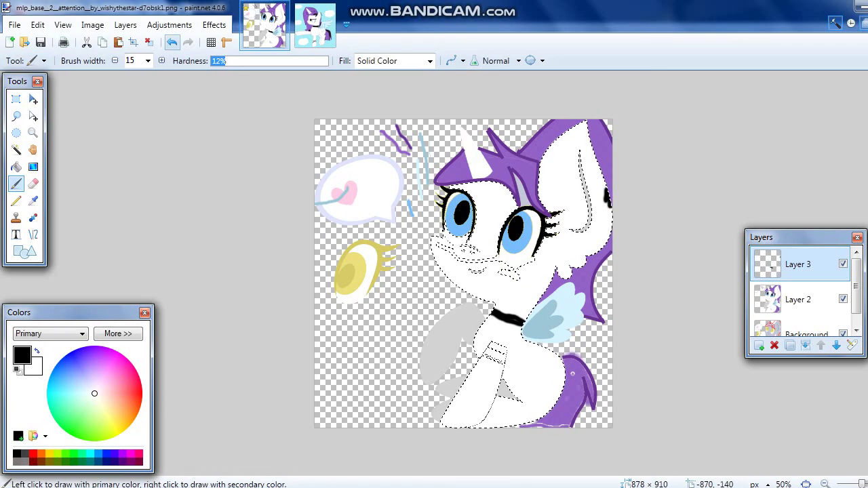
Step: Undo the stray black mark at the ear's edge and paint two black stud dots along the outer ear
click(172, 42)
click(172, 42)
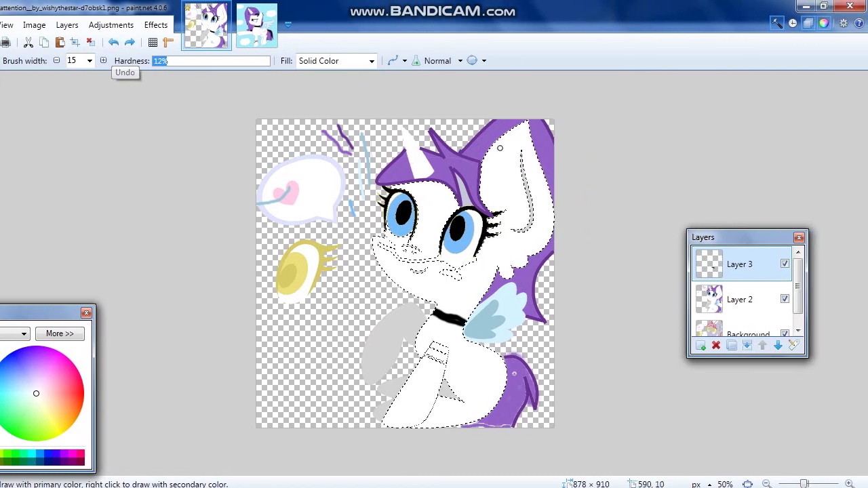
click(531, 153)
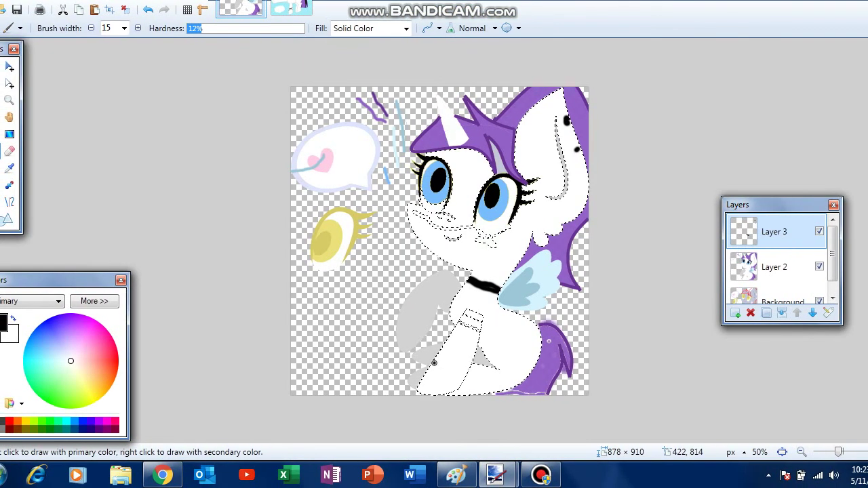
Step: Paint a black band across the lower front leg and undo the extra curved strokes beside it
drag(399, 395, 421, 412)
mouse_move(434, 380)
mouse_down()
mouse_move(447, 386)
mouse_move(472, 371)
mouse_move(437, 349)
mouse_up()
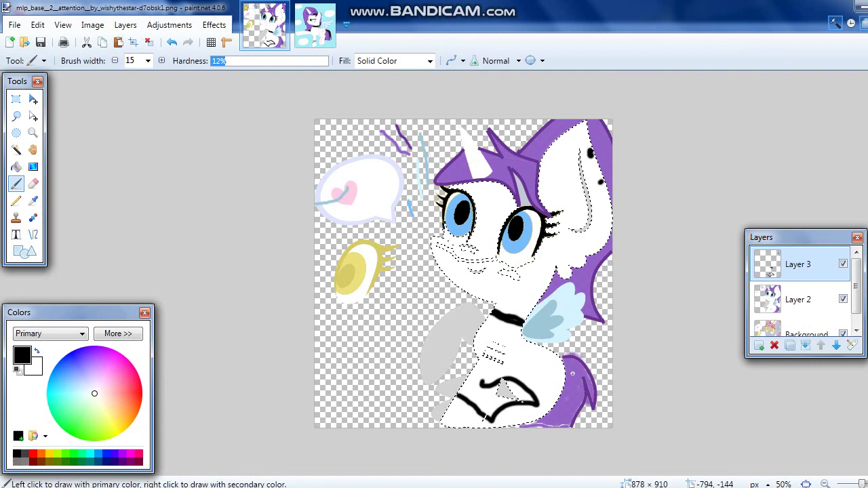
click(172, 42)
click(172, 42)
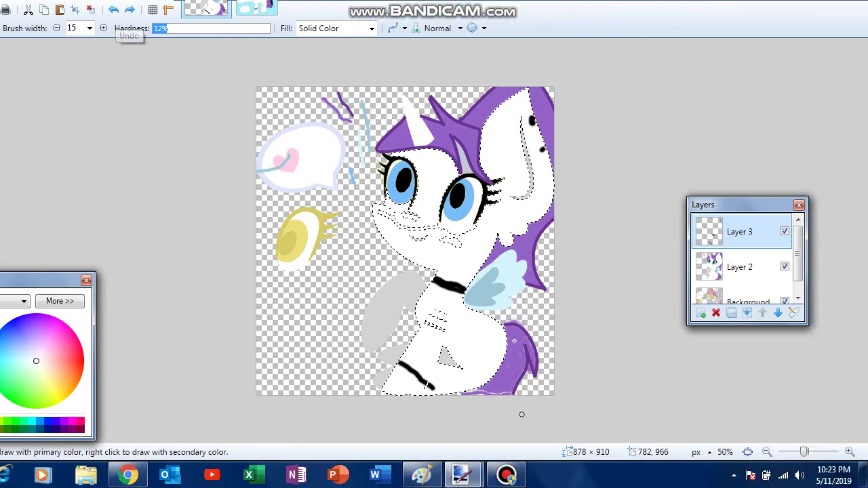
click(505, 475)
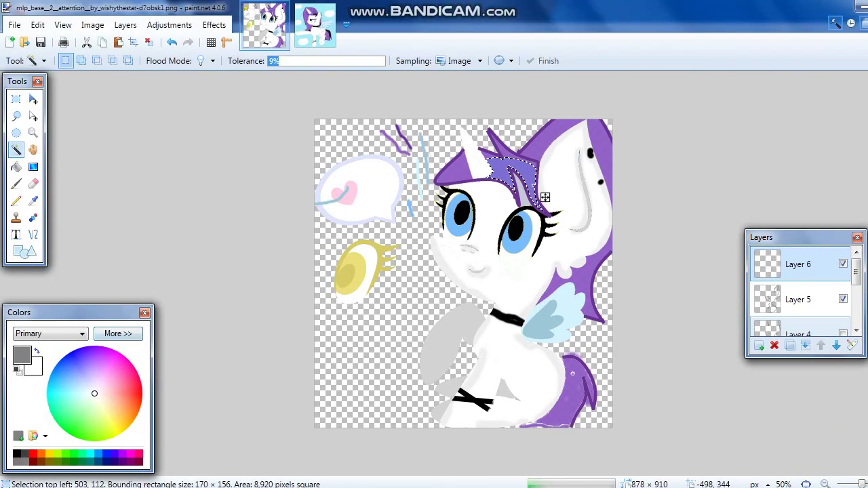
Step: Select the forelock with the Magic Wand at 9% tolerance and paint black streaks in it on Layer 6, brush width 25, hardness 28%
click(146, 236)
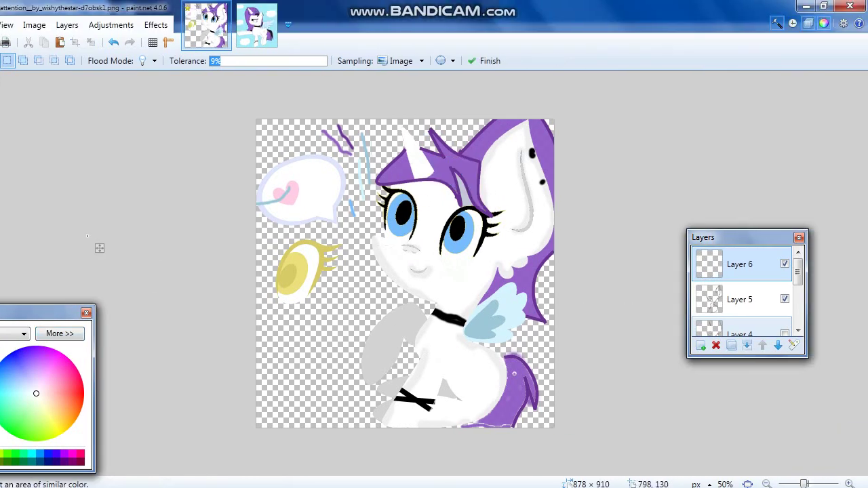
click(471, 169)
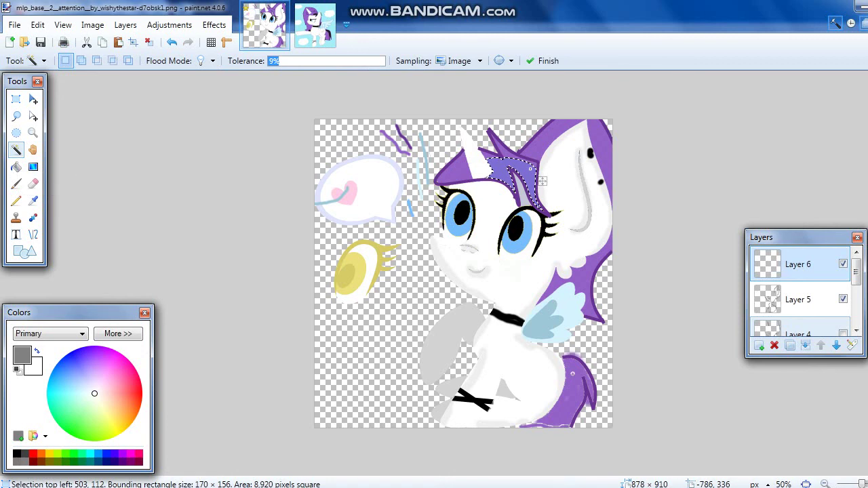
click(16, 183)
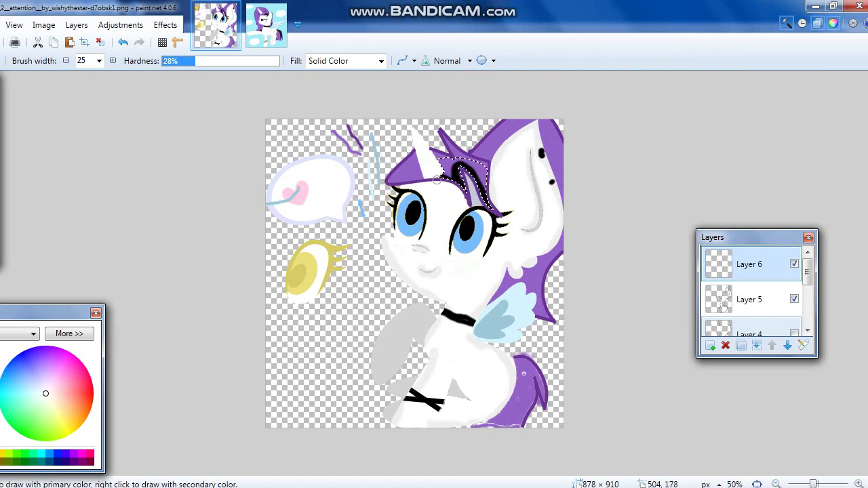
drag(427, 180, 438, 179)
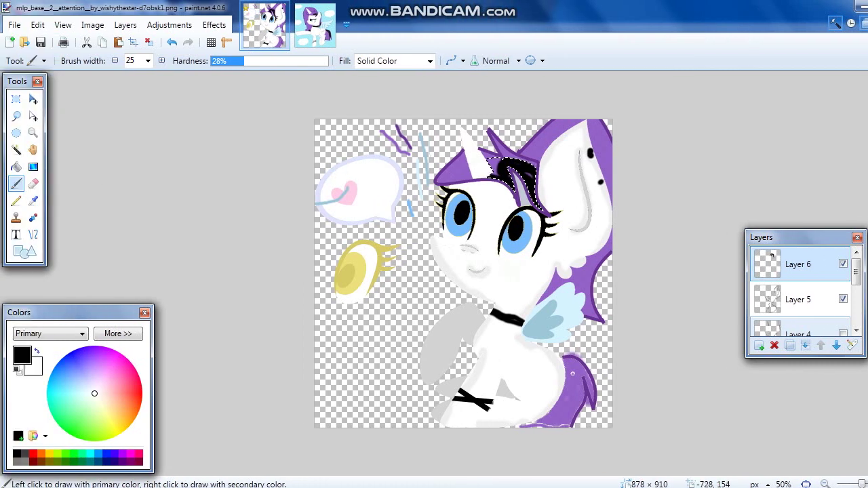
Step: Select the mane section in front of the ear at 9% tolerance and paint a black streak along it with the width 25 brush
click(16, 149)
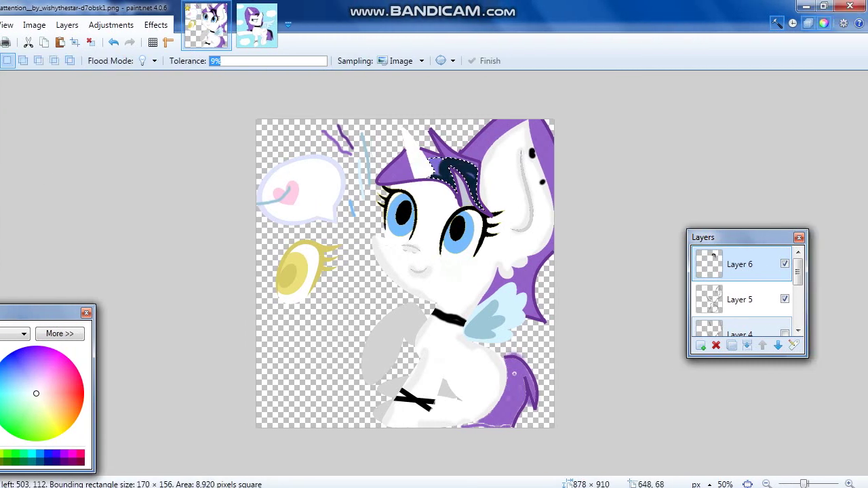
click(546, 154)
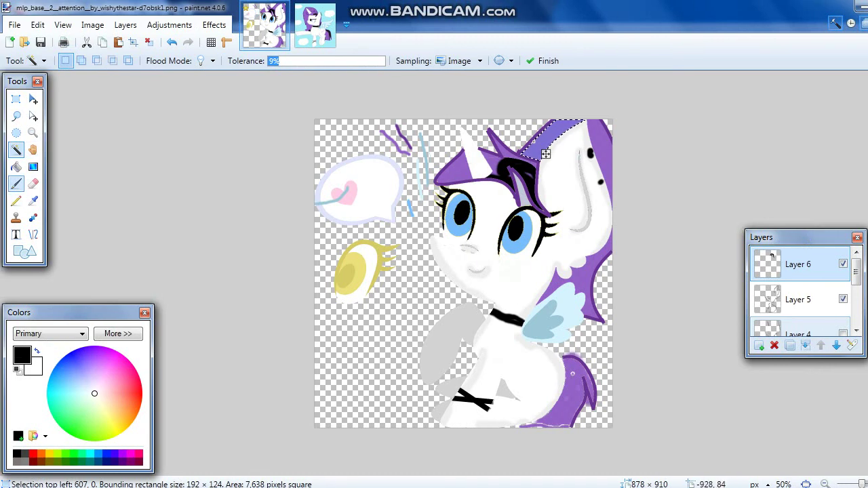
key(b)
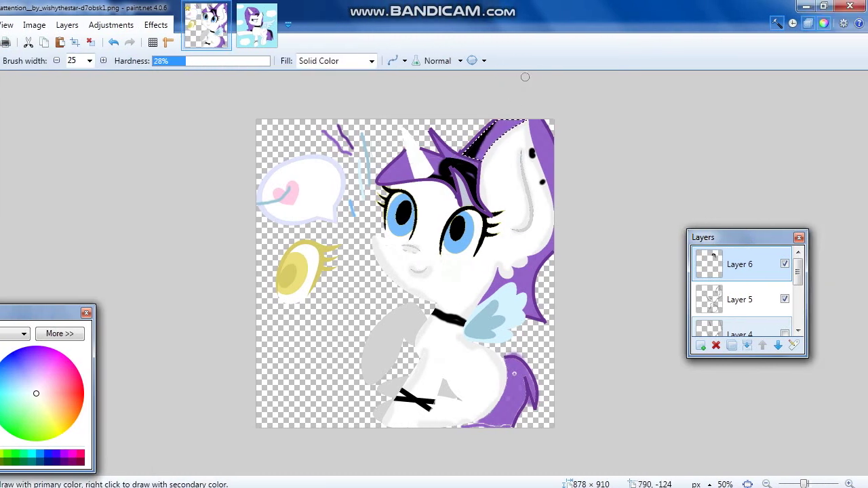
mouse_move(464, 178)
mouse_down()
mouse_move(480, 145)
mouse_move(514, 110)
mouse_up()
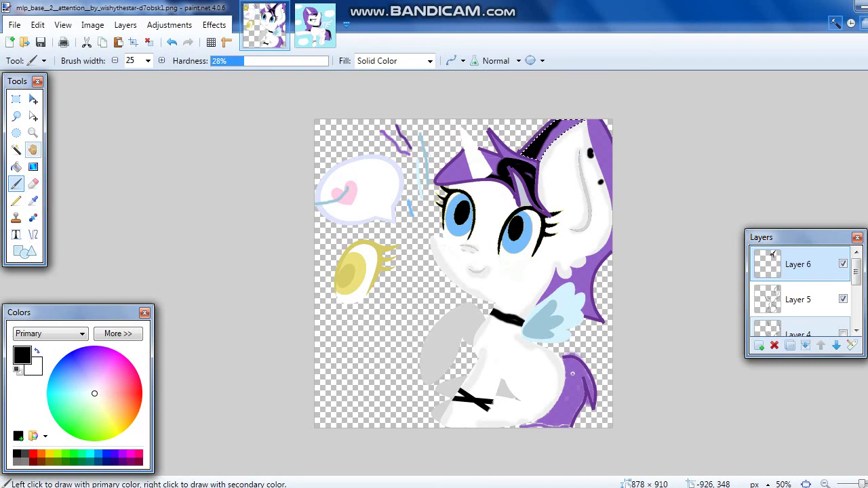
Step: Select the lower mane behind the neck and paint a black streak along its outer curve with the Paintbrush at width 25
click(16, 149)
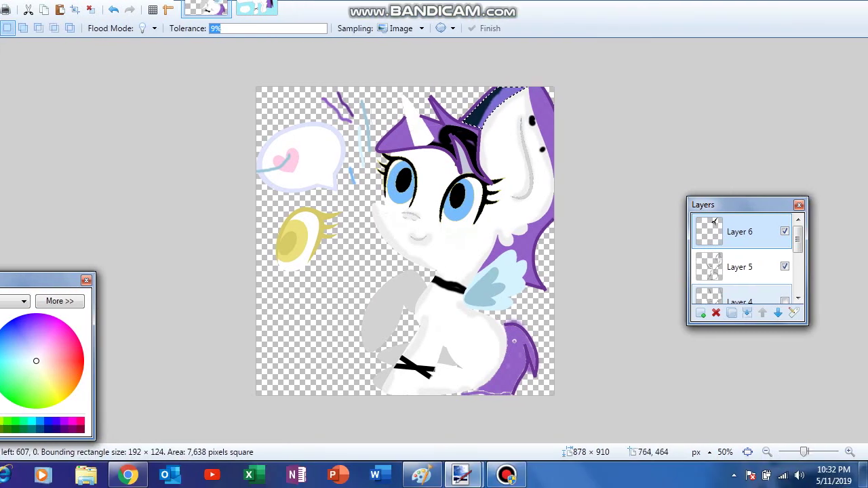
click(529, 257)
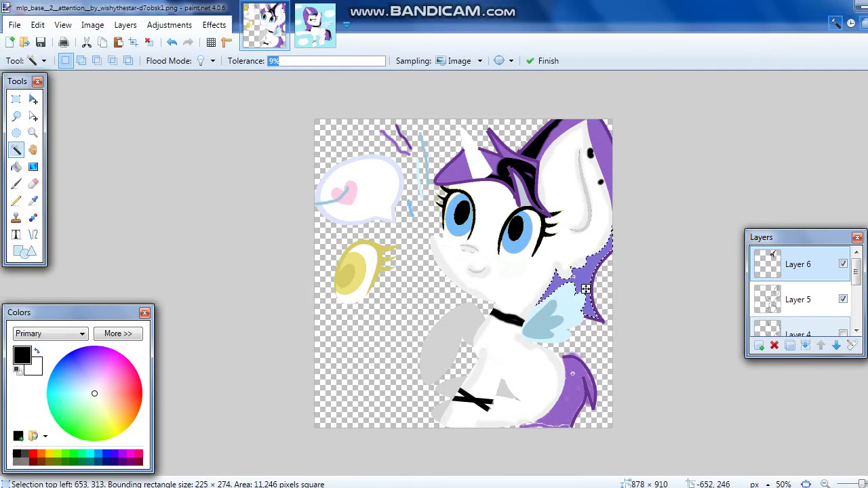
click(17, 183)
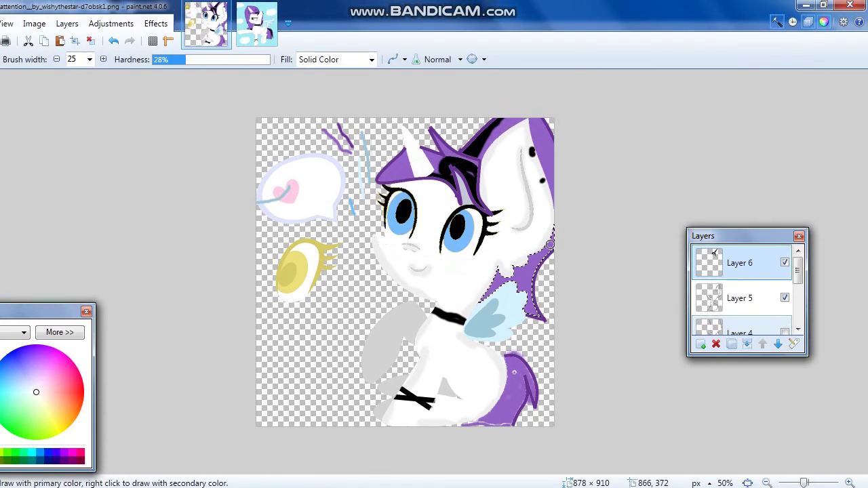
mouse_move(550, 244)
mouse_down()
mouse_move(530, 281)
mouse_move(539, 328)
mouse_up()
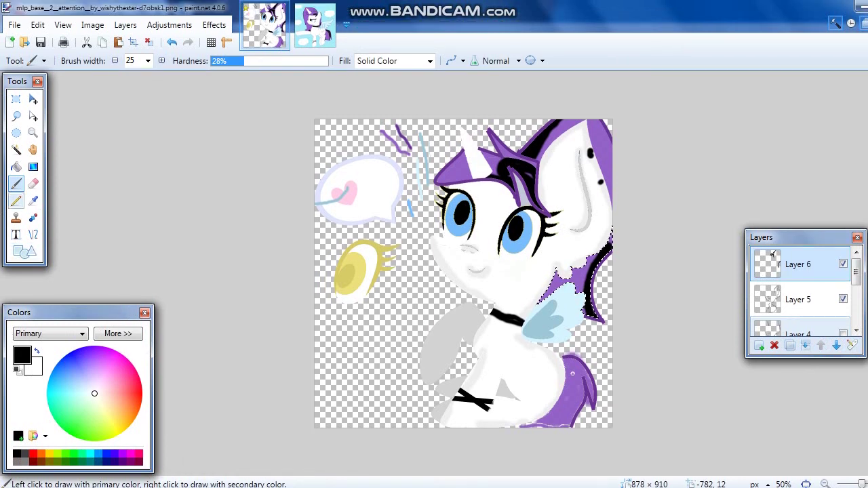
Step: Select the mane section behind the ear at 9% tolerance and paint black streaks down it with the Paintbrush at width 25
key(t)
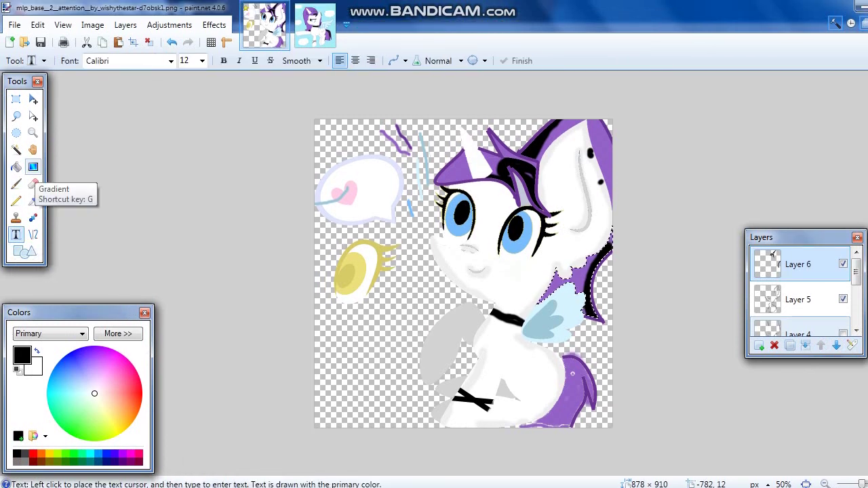
click(16, 149)
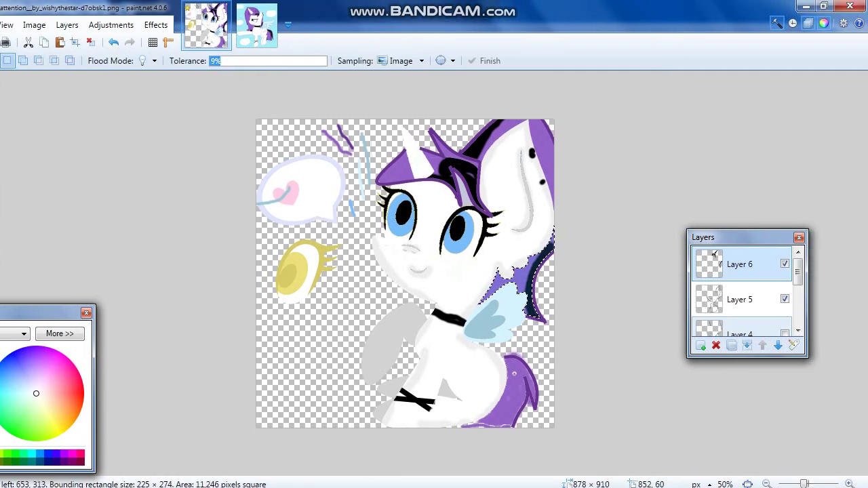
click(552, 151)
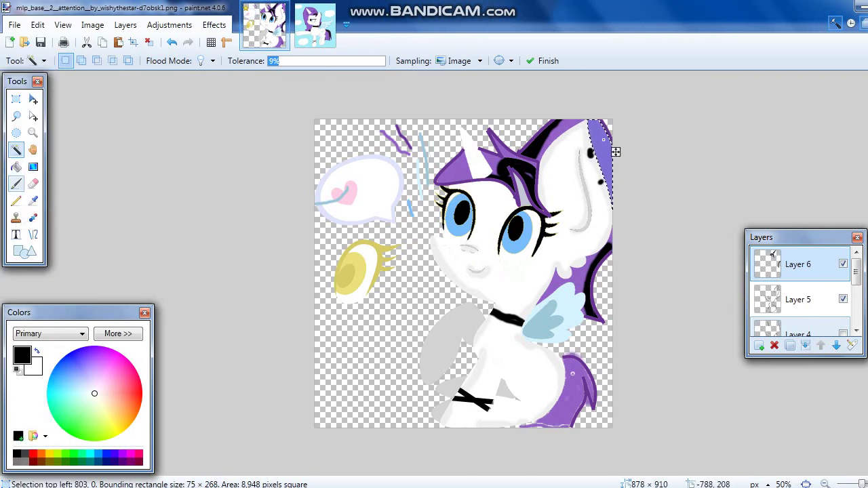
click(16, 183)
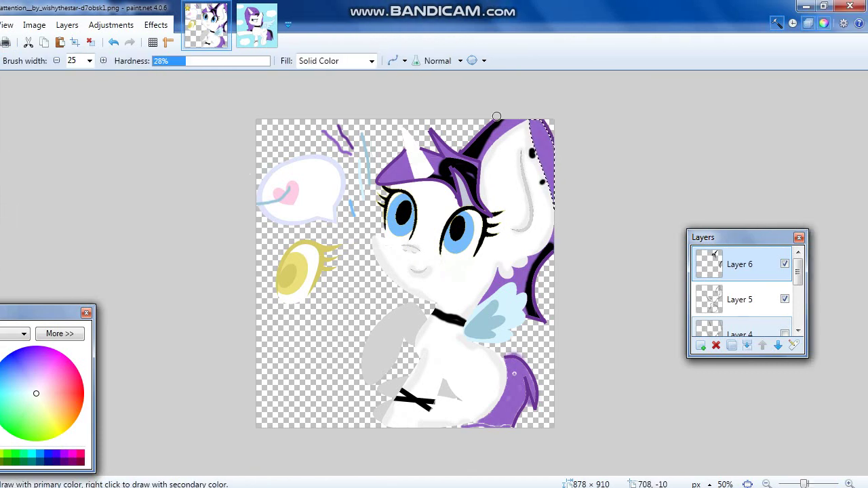
drag(538, 129, 565, 167)
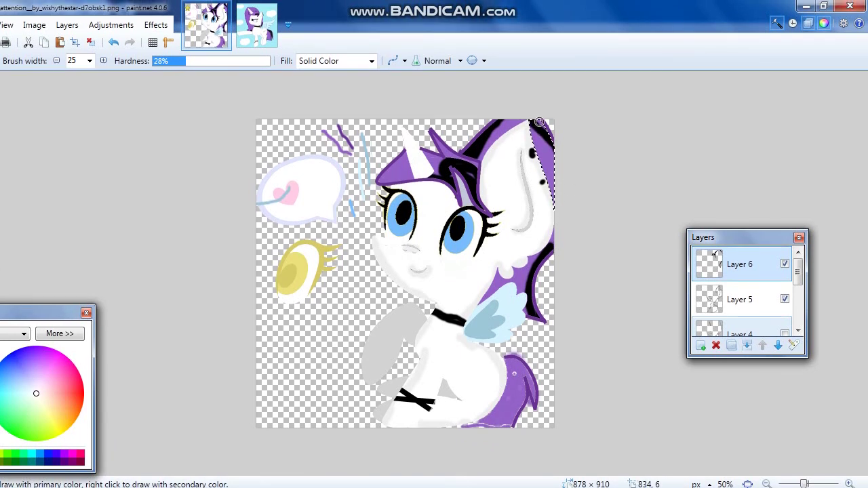
drag(539, 122, 554, 192)
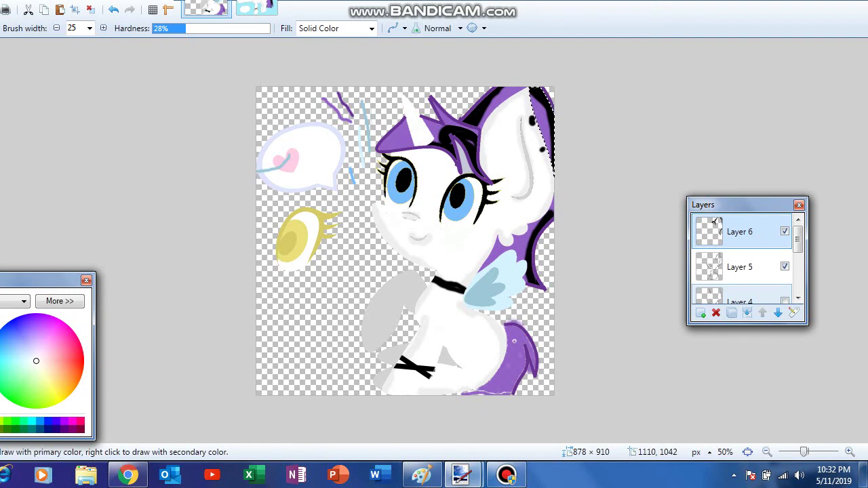
click(507, 475)
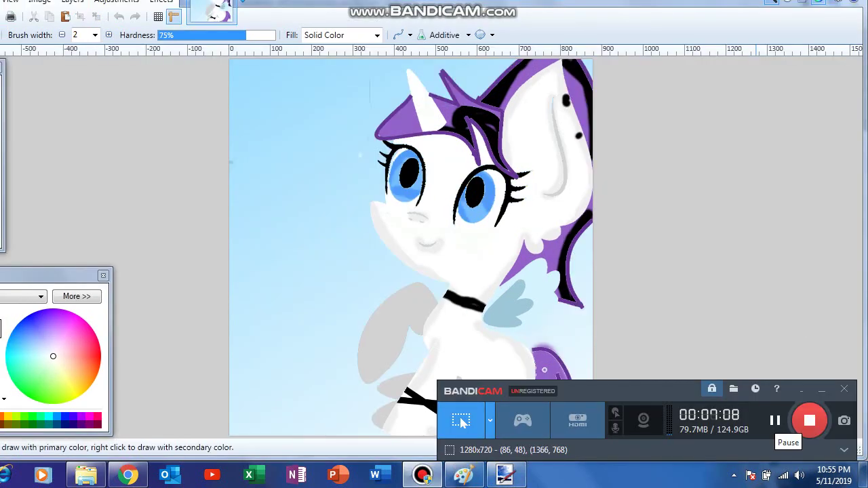